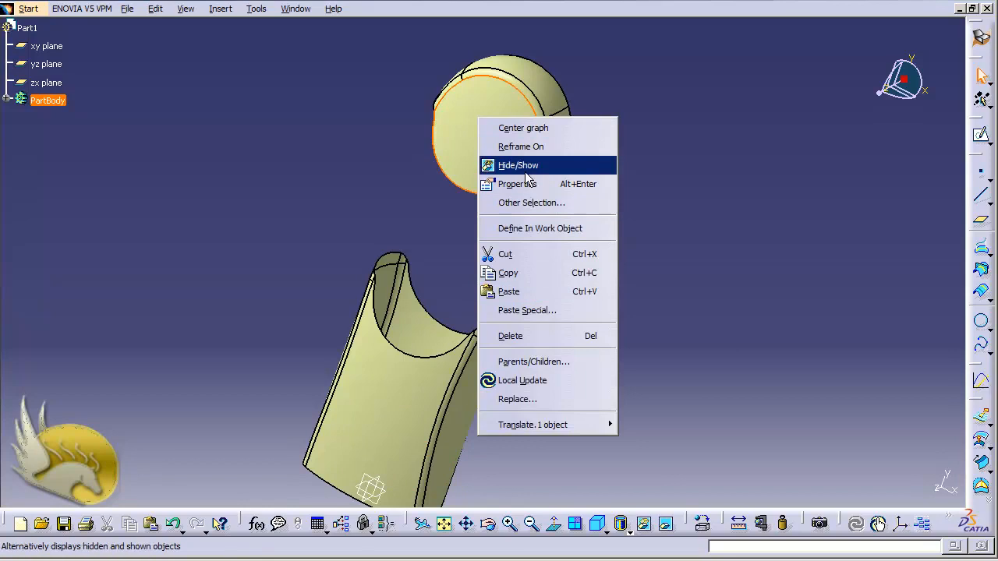
Hide the separate rounded end surface and create a tangent-continuity boundary along the body's curved open edge
left_click(525, 167)
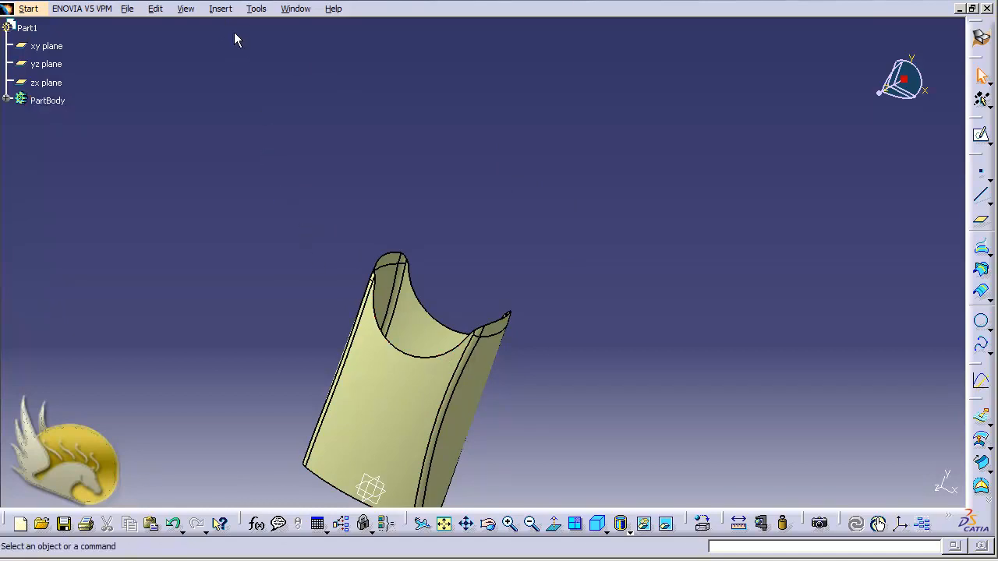
left_click(220, 9)
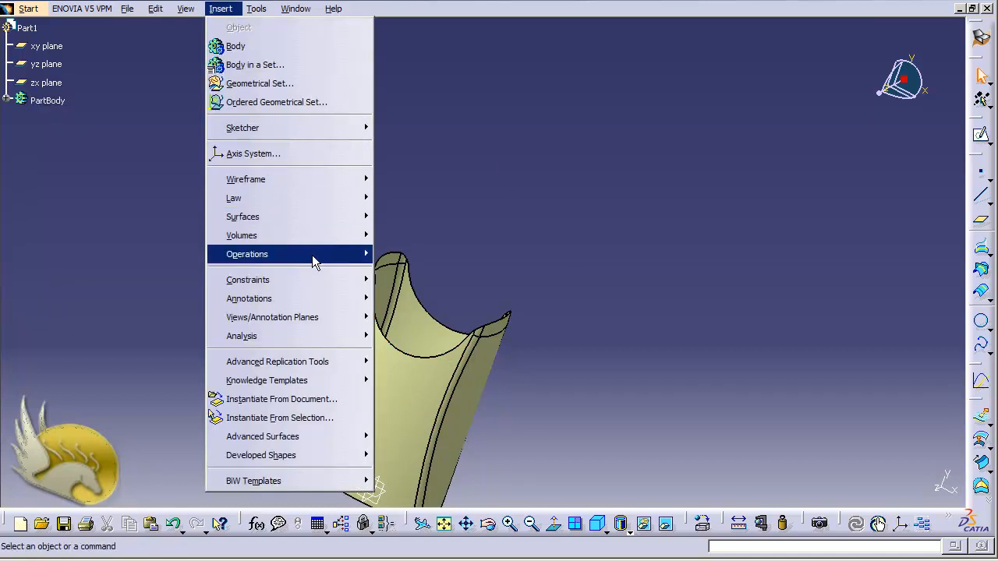
mouse_move(312, 255)
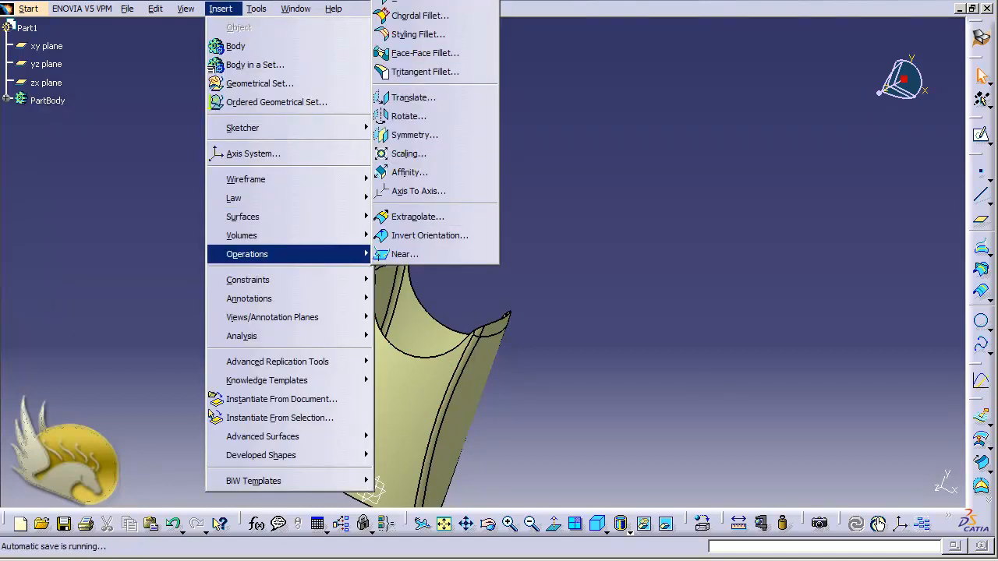
left_click(413, 1)
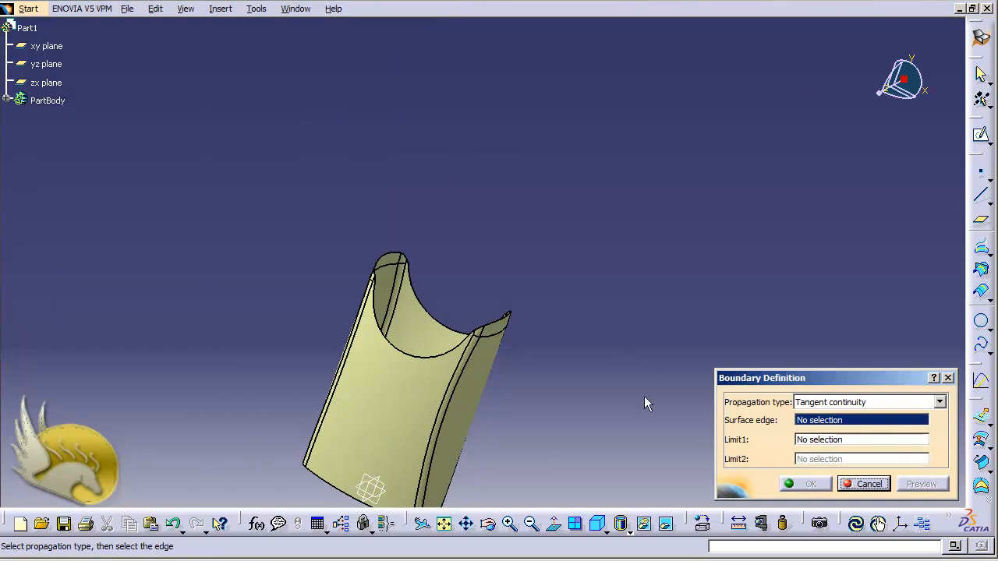
left_click(419, 359)
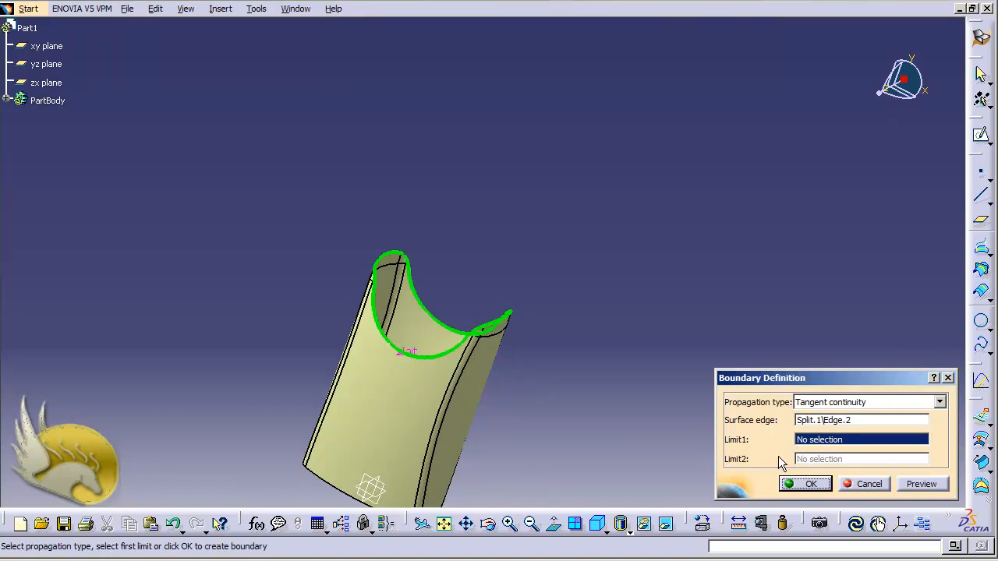
left_click(792, 482)
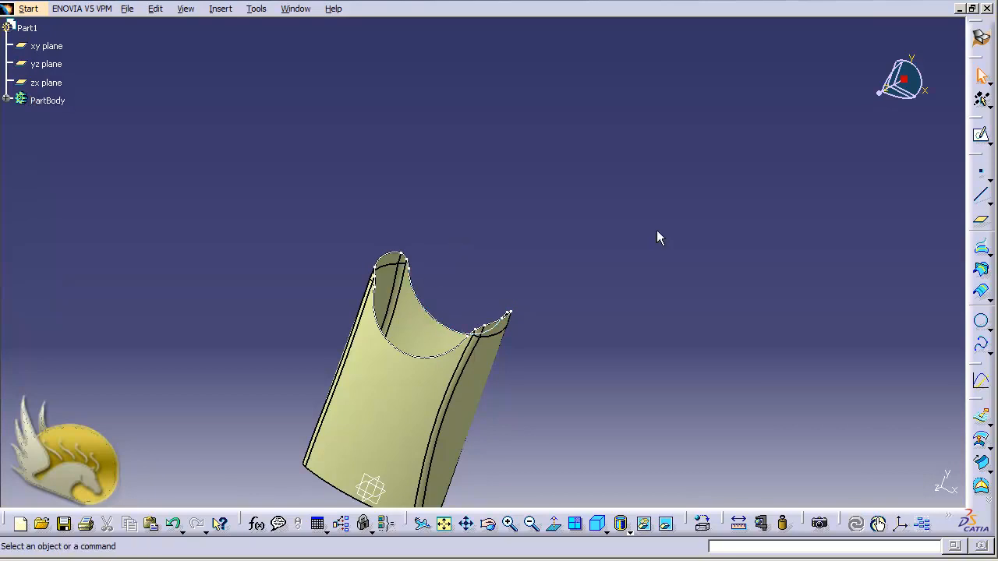
Create a reference plane offset 140 mm from the zx plane
left_click(980, 221)
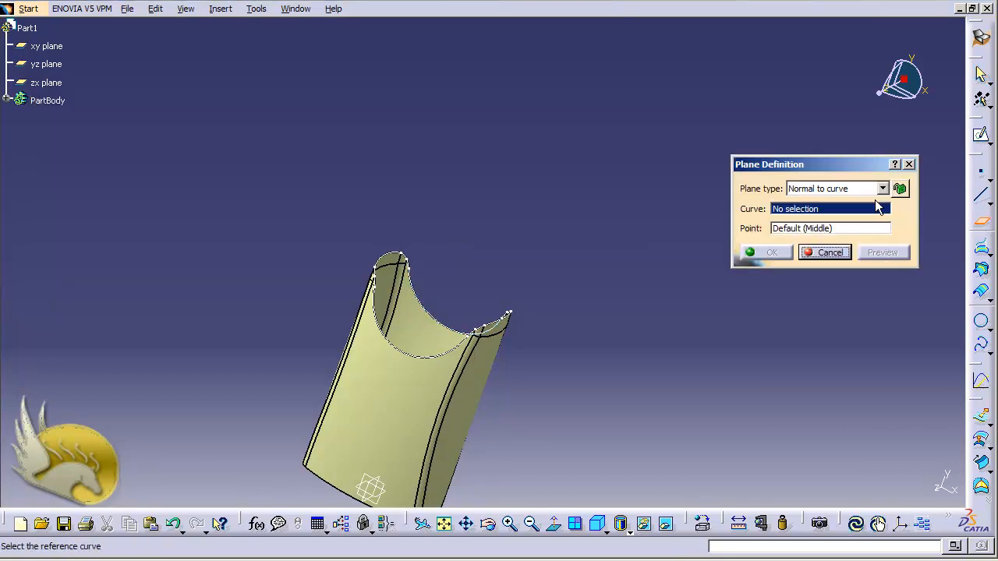
left_click(882, 188)
left_click(868, 204)
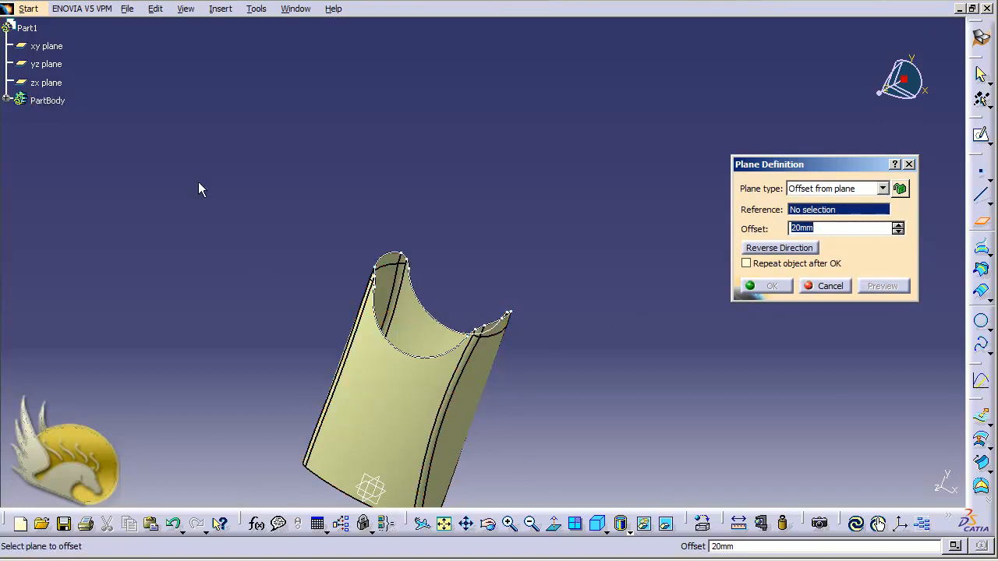
left_click(48, 83)
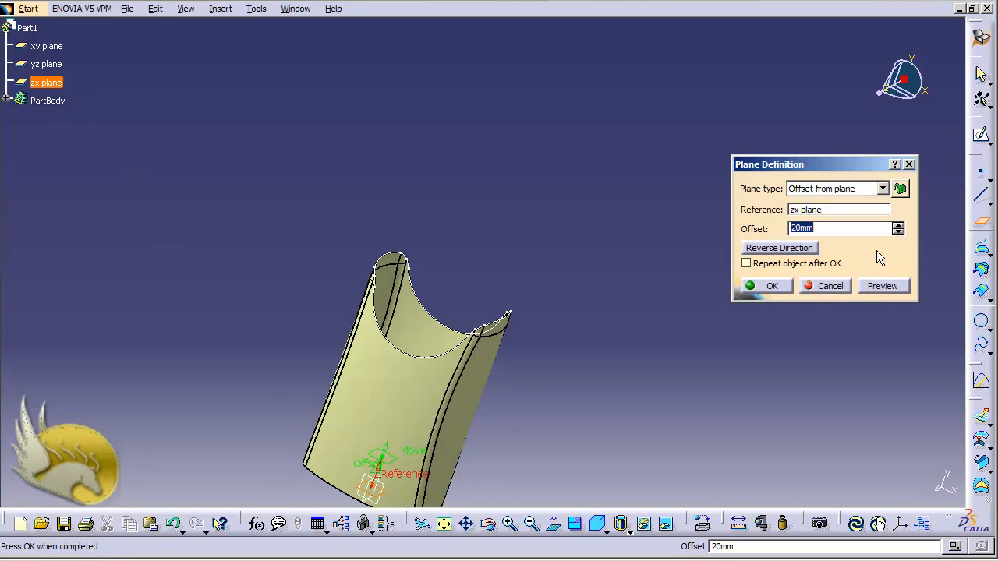
type("140")
key("Return")
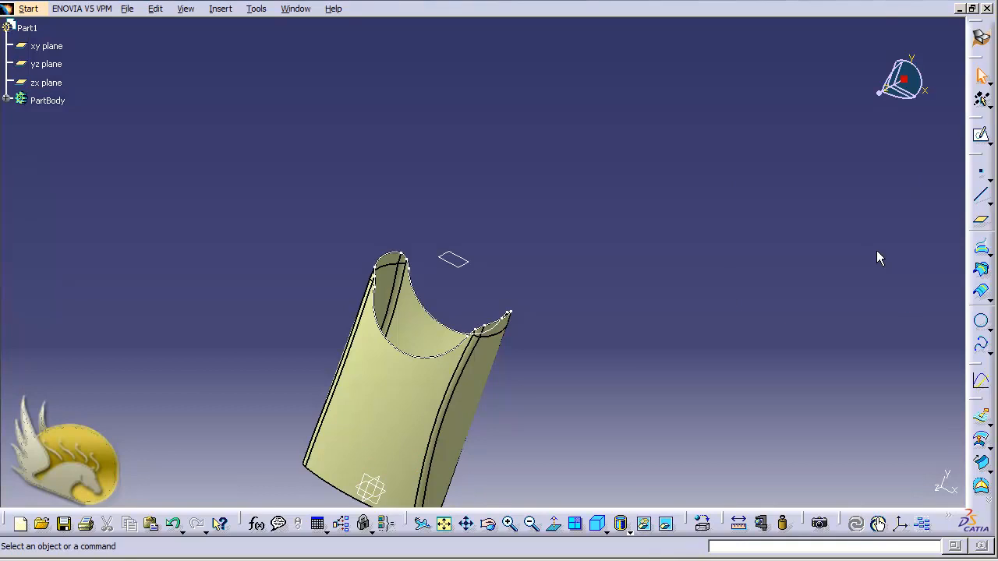
Start a sketch on the new offset plane and draw a circle of about 20 mm diameter centred on the origin
left_click(459, 262)
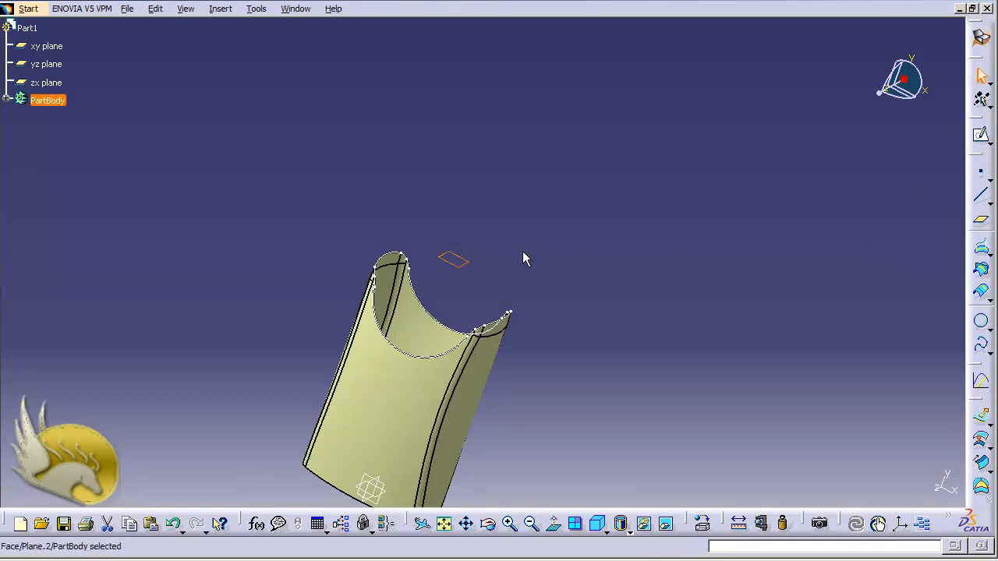
left_click(981, 135)
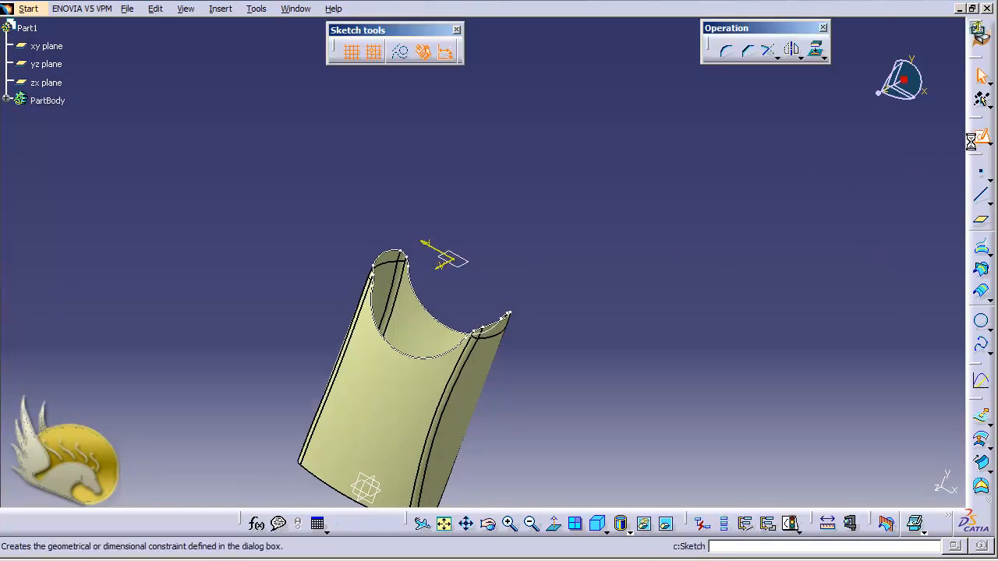
left_click(982, 306)
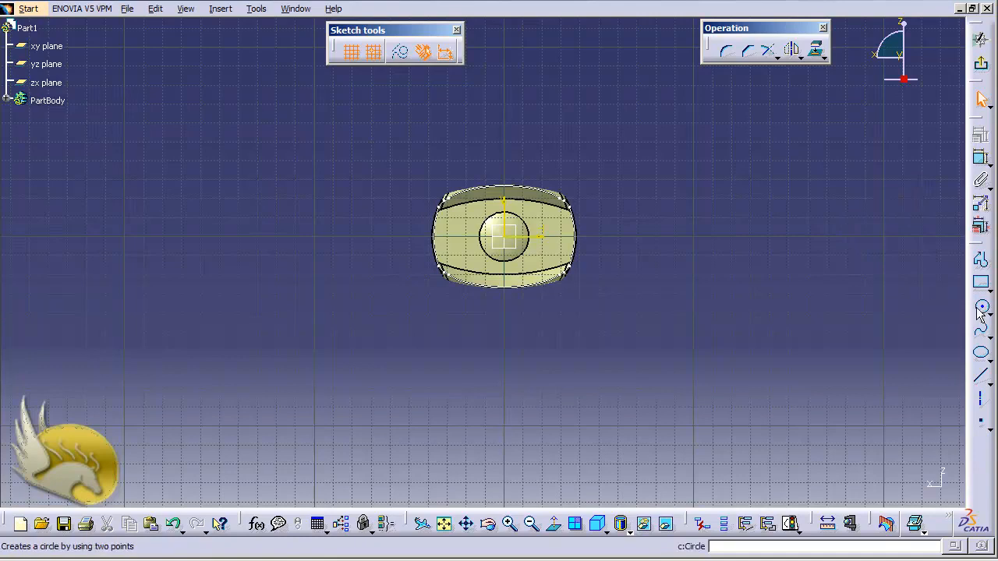
left_click(505, 236)
left_click(528, 232)
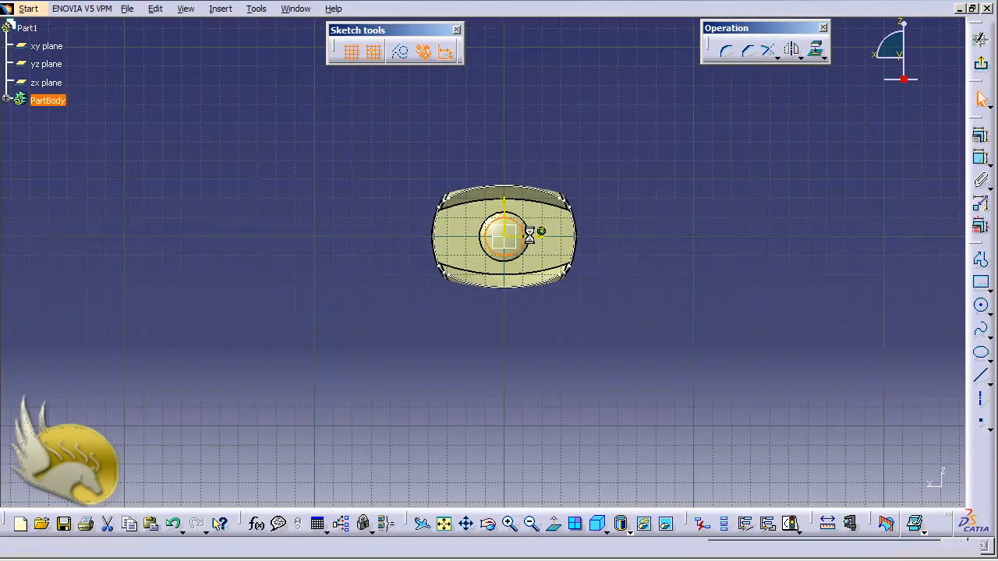
Dimension the circle, change its constraint from diameter to a 10 mm radius, and exit the sketch
left_click(981, 158)
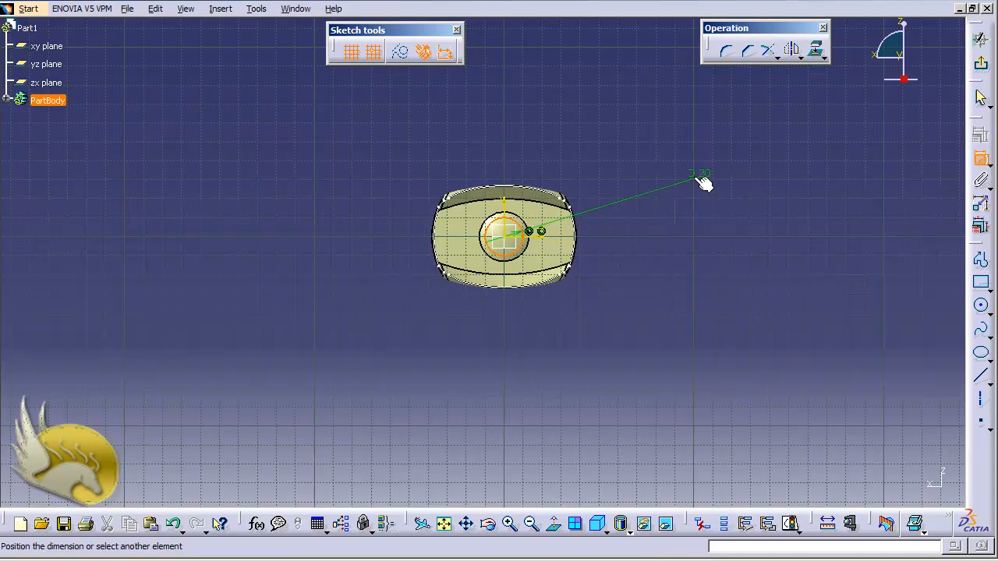
left_click(663, 181)
double_click(658, 173)
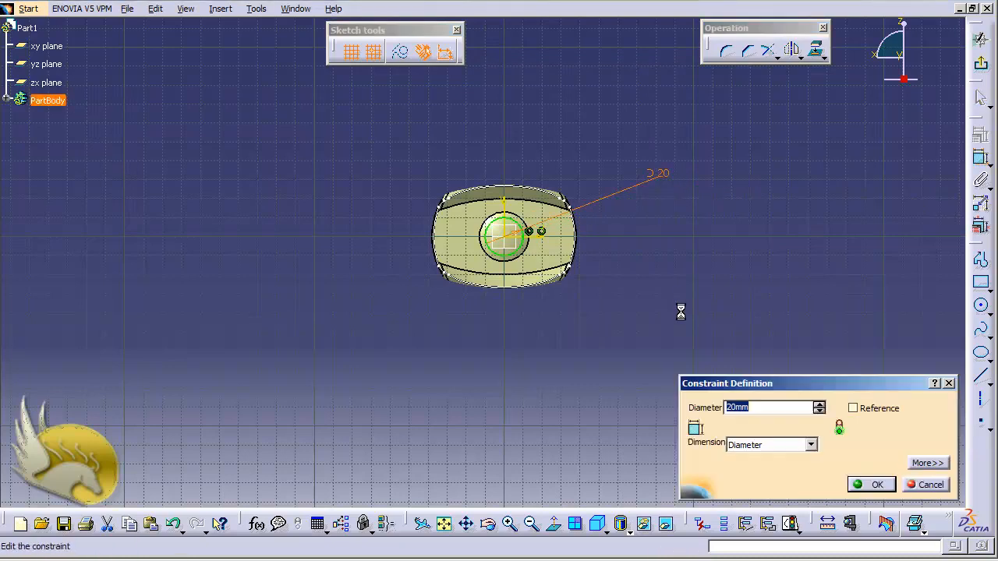
left_click(809, 445)
left_click(801, 457)
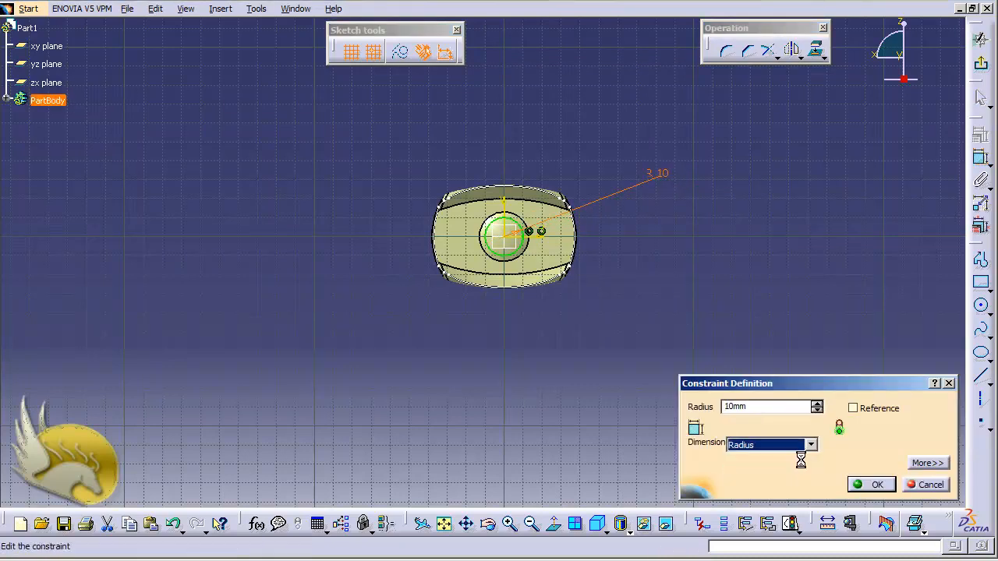
left_click(856, 485)
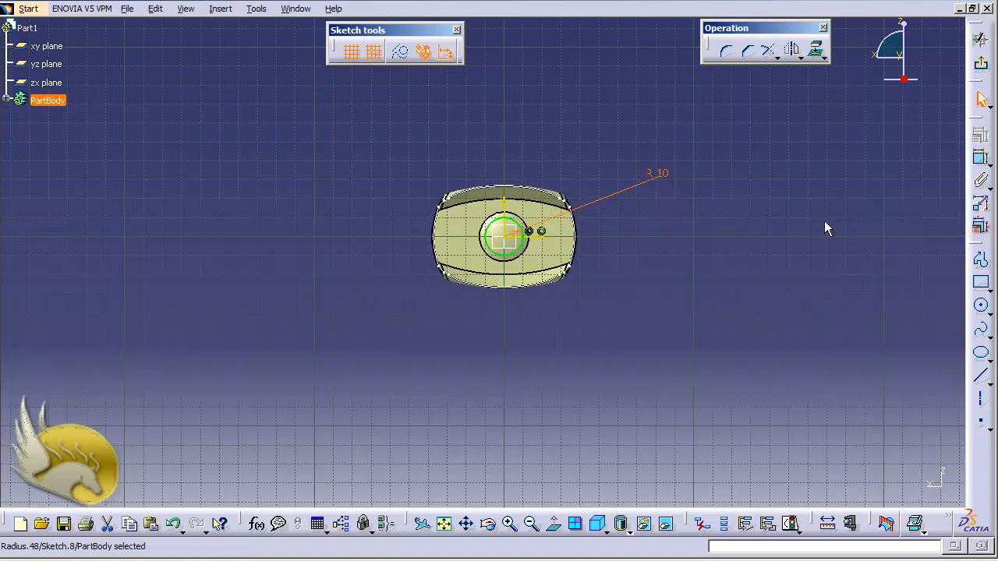
left_click(981, 64)
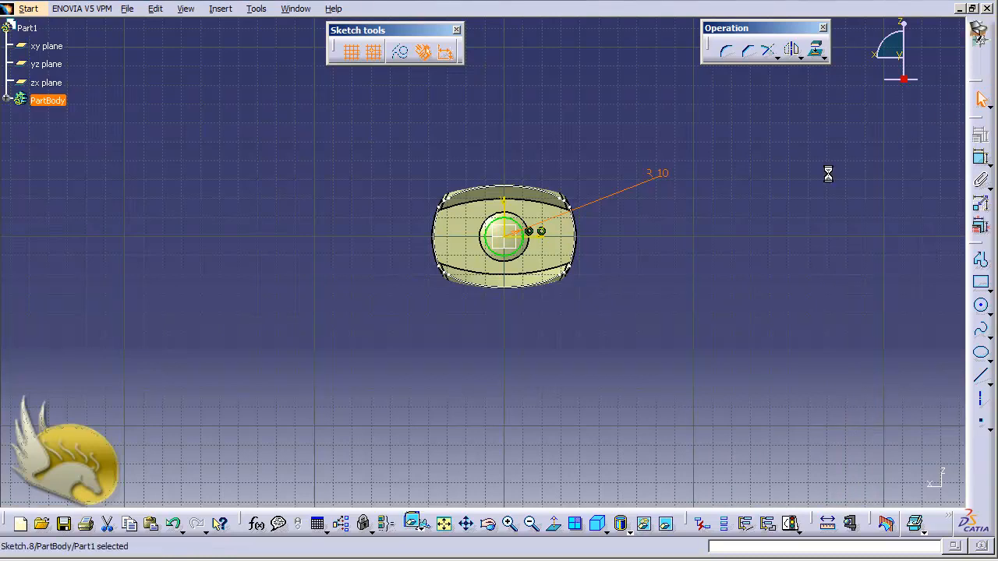
left_click(573, 272)
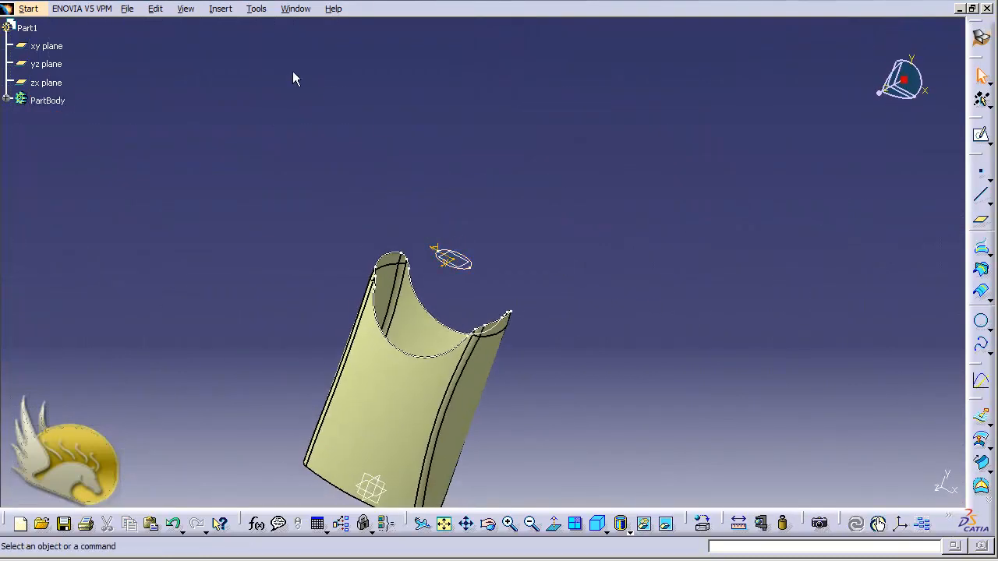
Preview a multi-sections surface between the circle sketch and the body's boundary curve, without keeping it
left_click(218, 10)
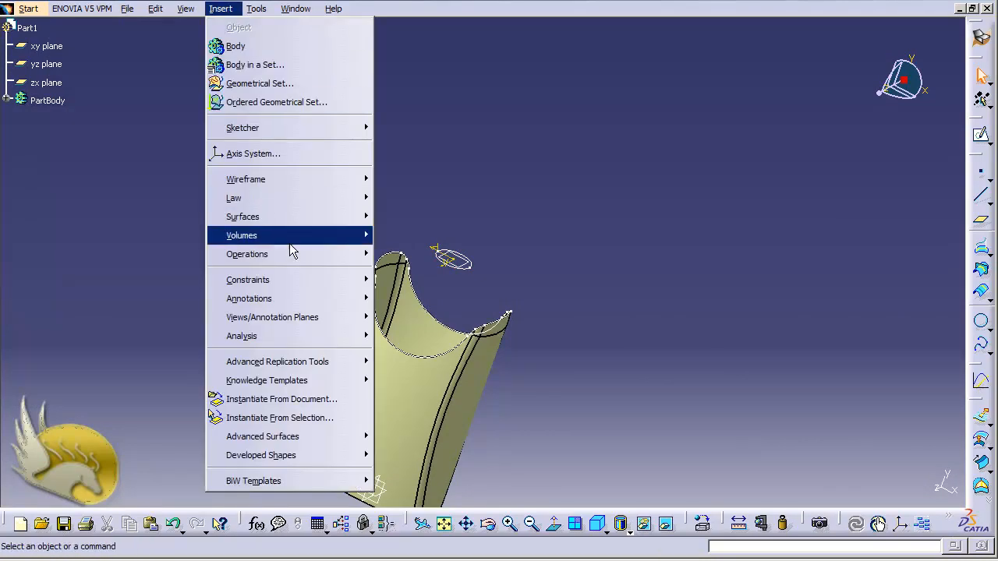
mouse_move(289, 231)
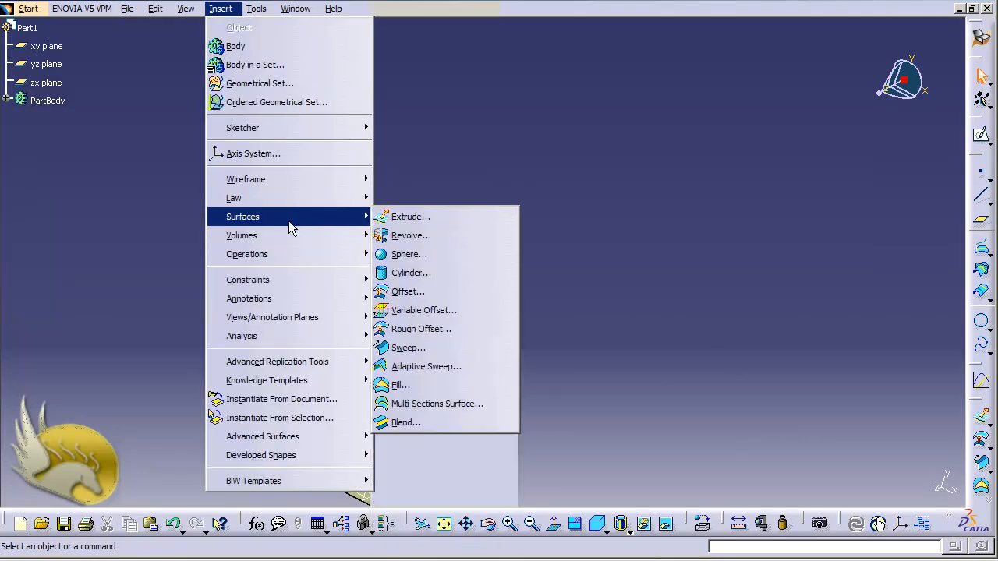
left_click(457, 404)
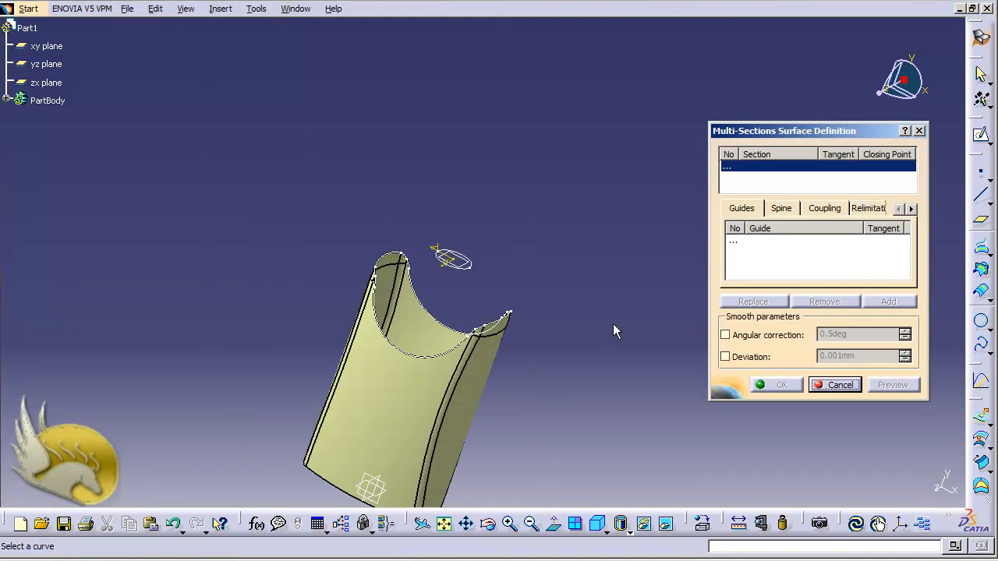
left_click(474, 271)
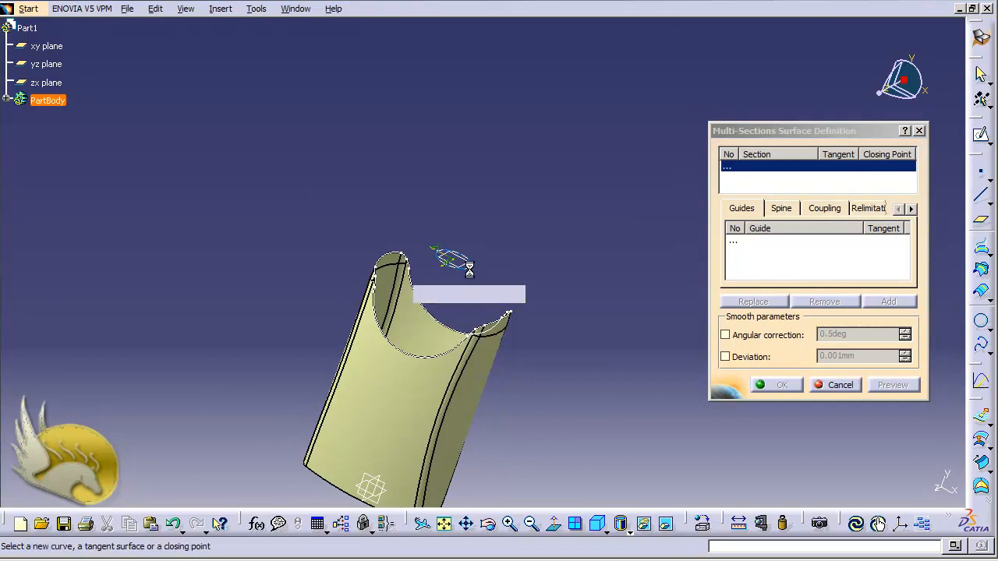
left_click(499, 327)
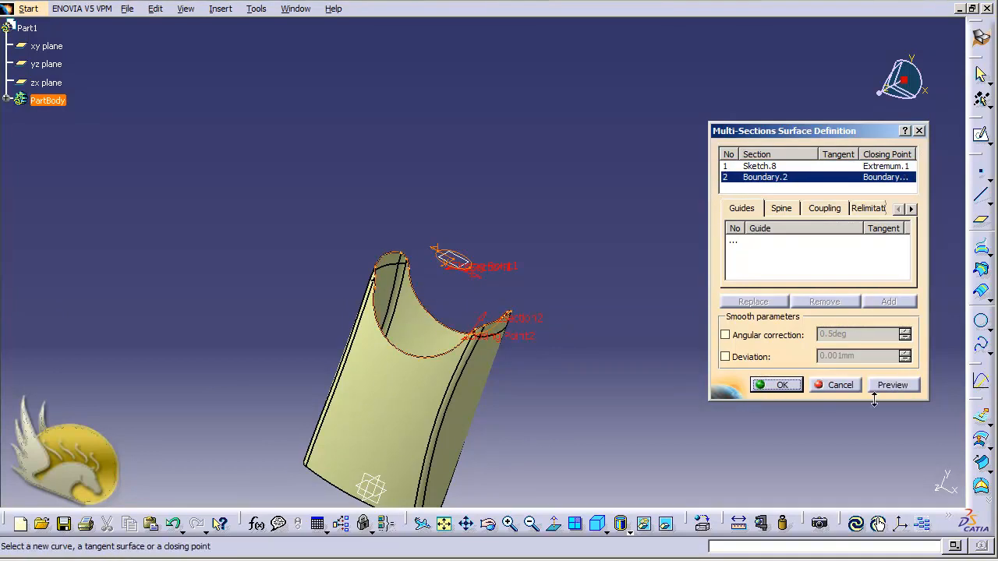
left_click(893, 385)
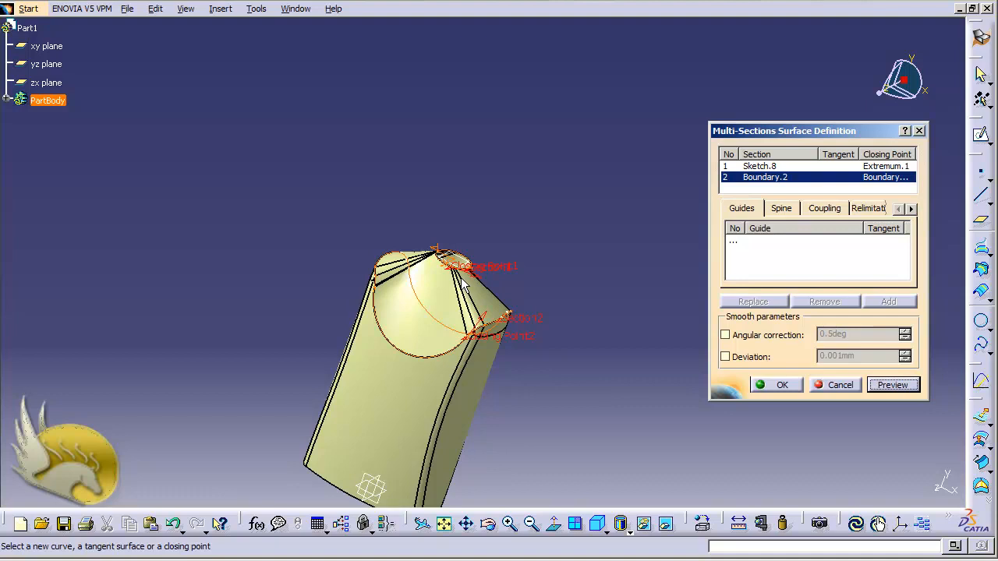
left_click(833, 385)
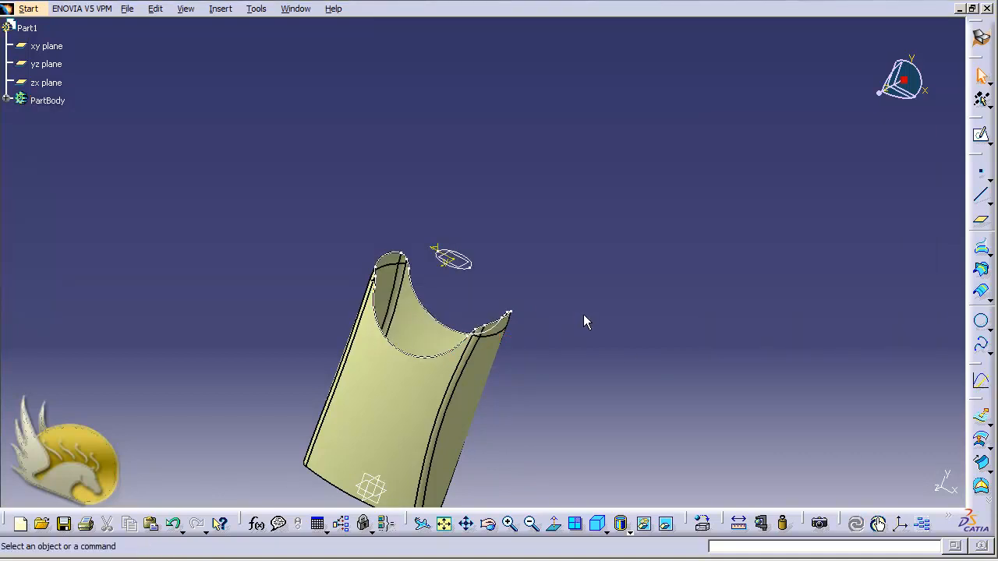
Start a sketch on the yz plane and draw a centre-point arc above the body's open end and the circle
left_click(383, 483)
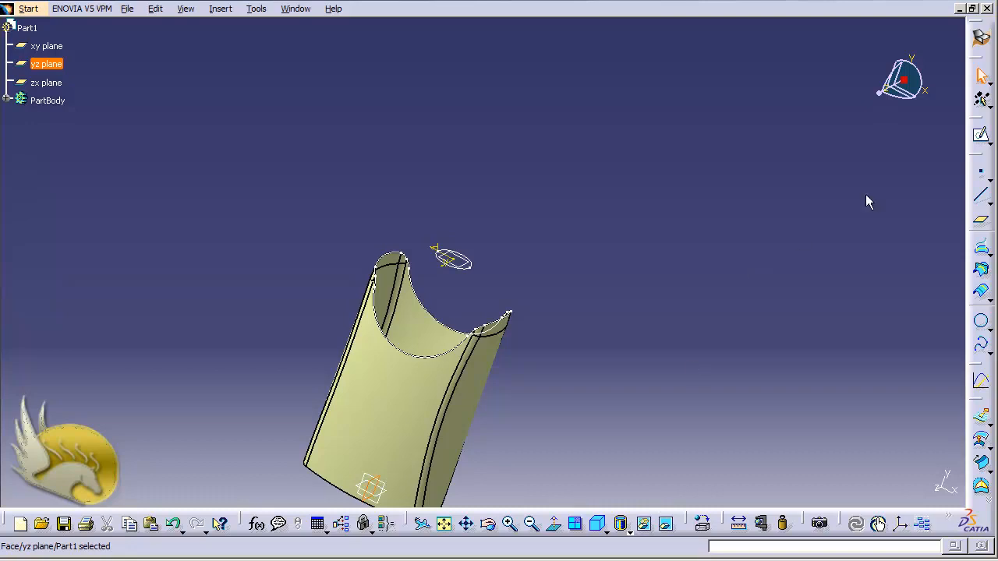
left_click(980, 136)
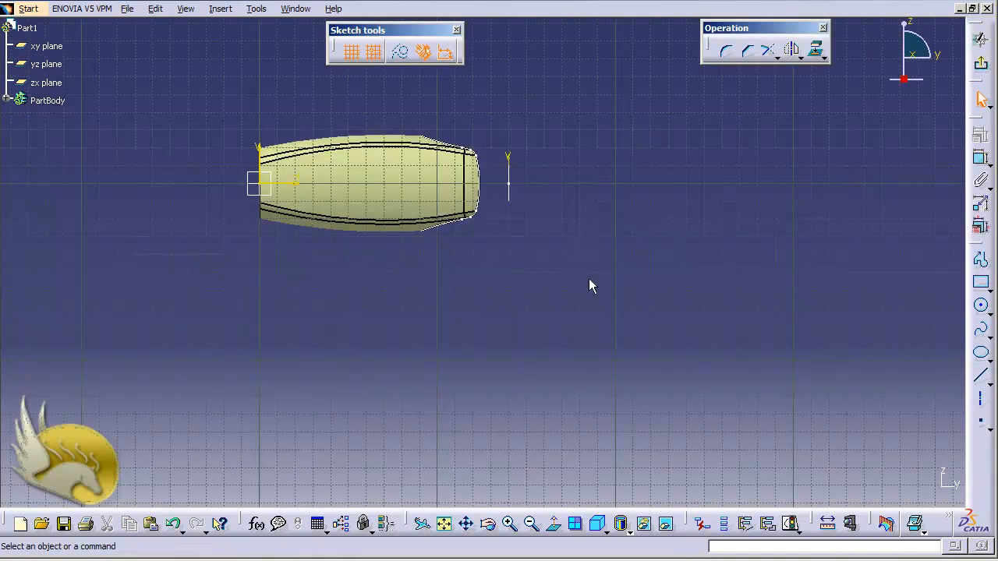
scroll(589, 279, "up", 2)
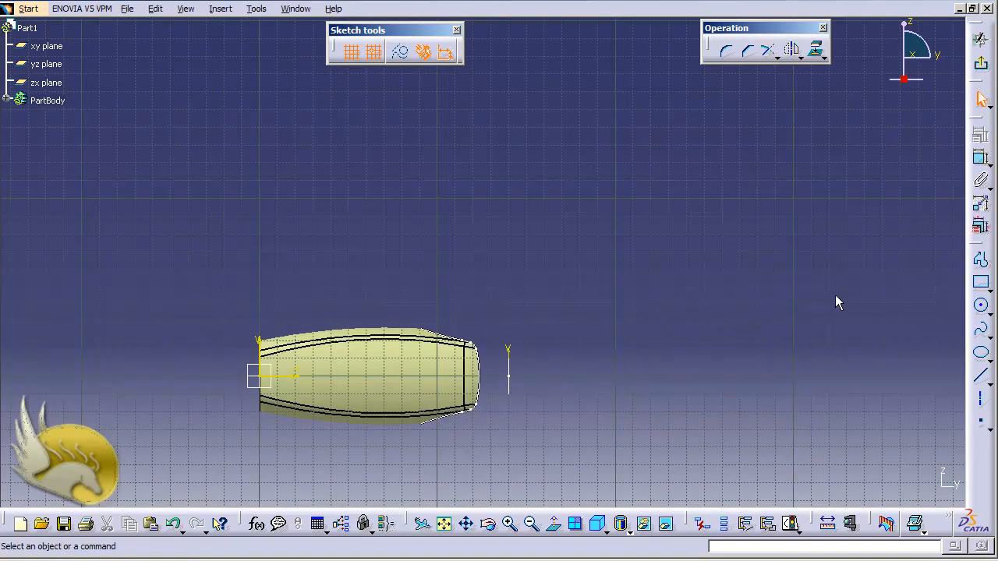
left_click(991, 315)
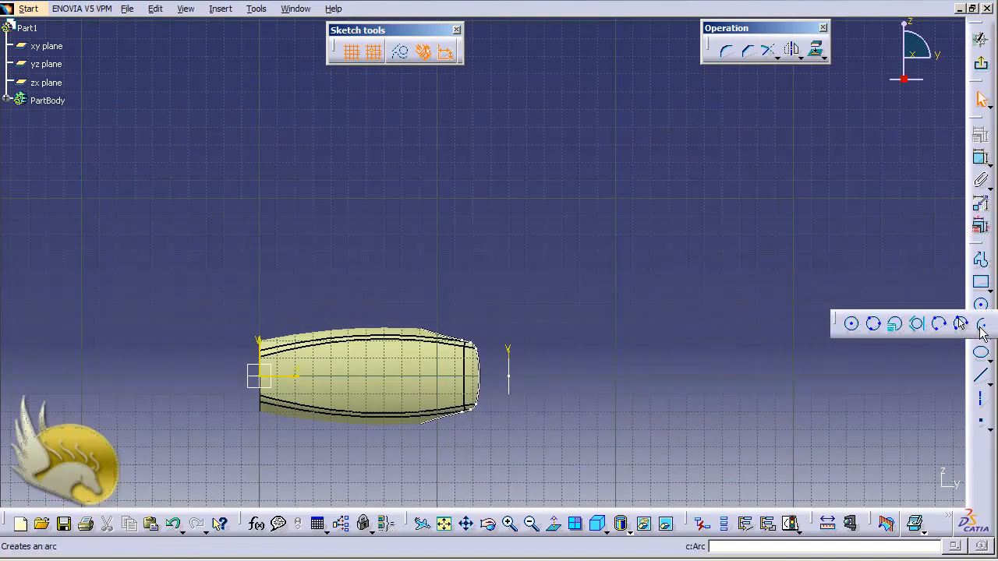
left_click(981, 324)
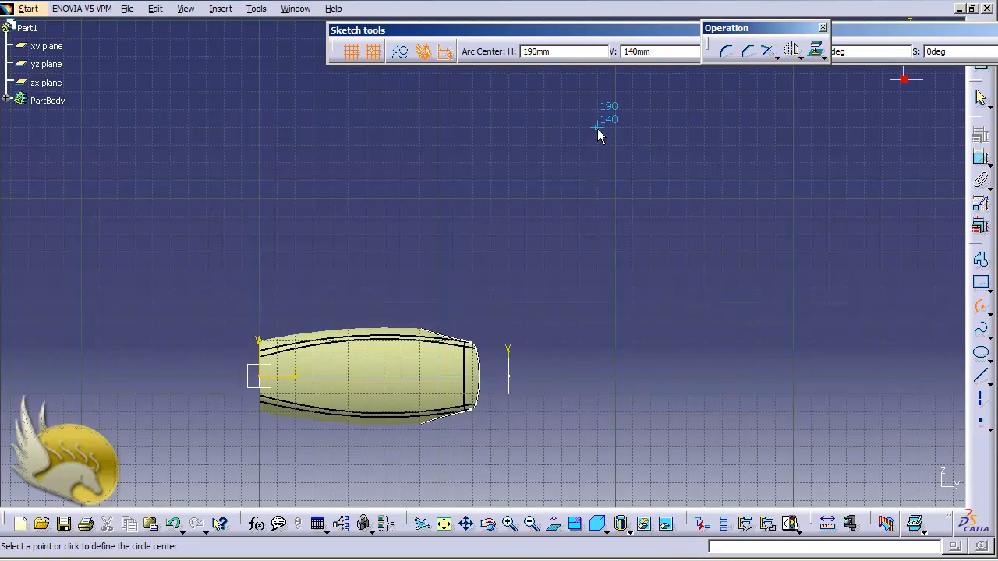
left_click(578, 182)
left_click(491, 218)
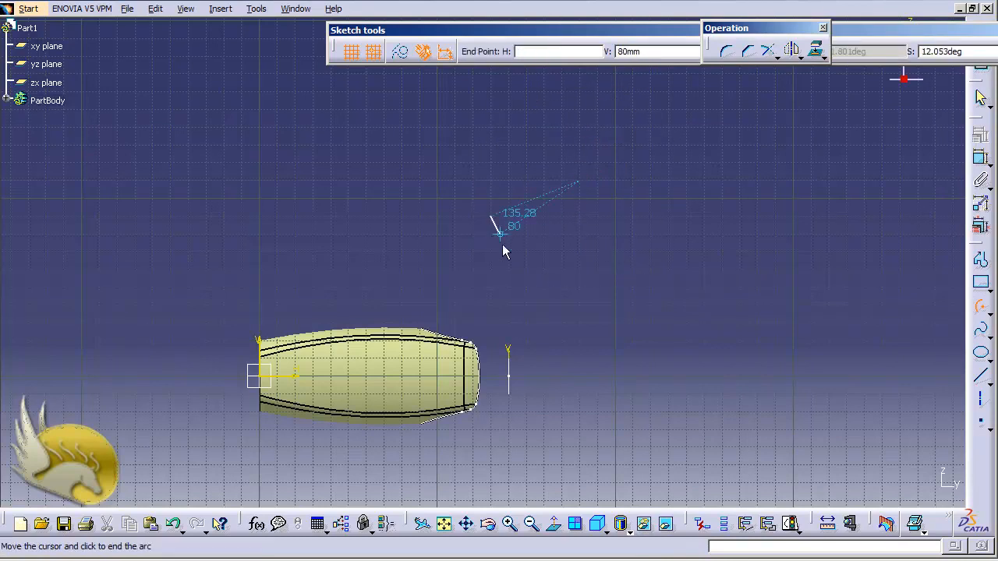
left_click(561, 272)
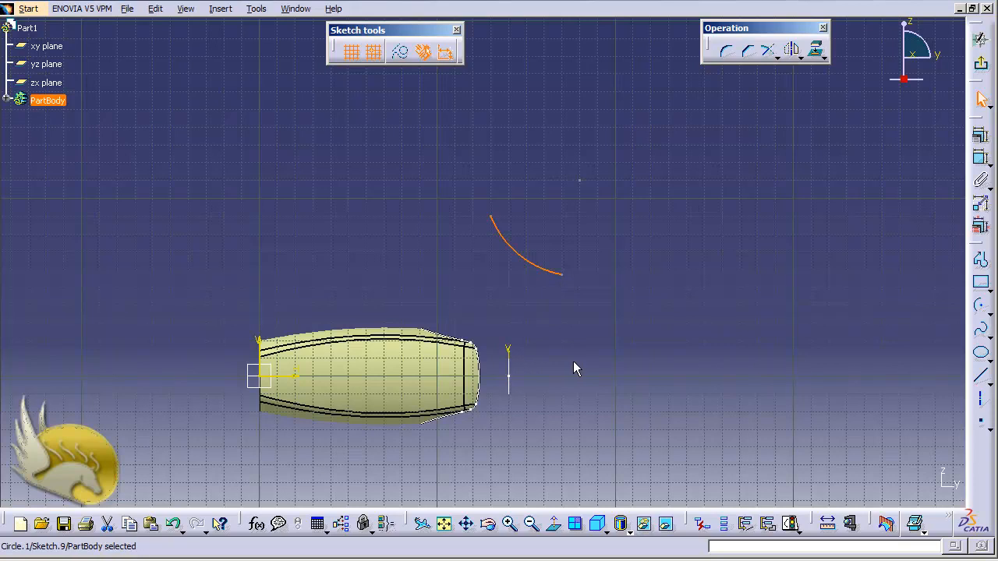
Dimension the arc's end nearest the circle from the horizontal axis and set the distance to 10 mm
left_click(563, 275)
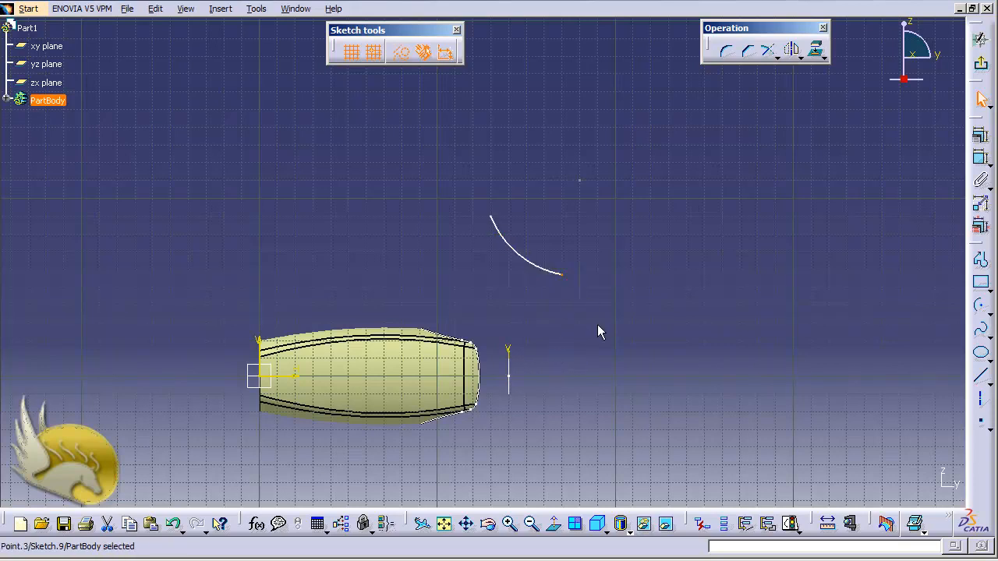
left_click(303, 381, "ctrl")
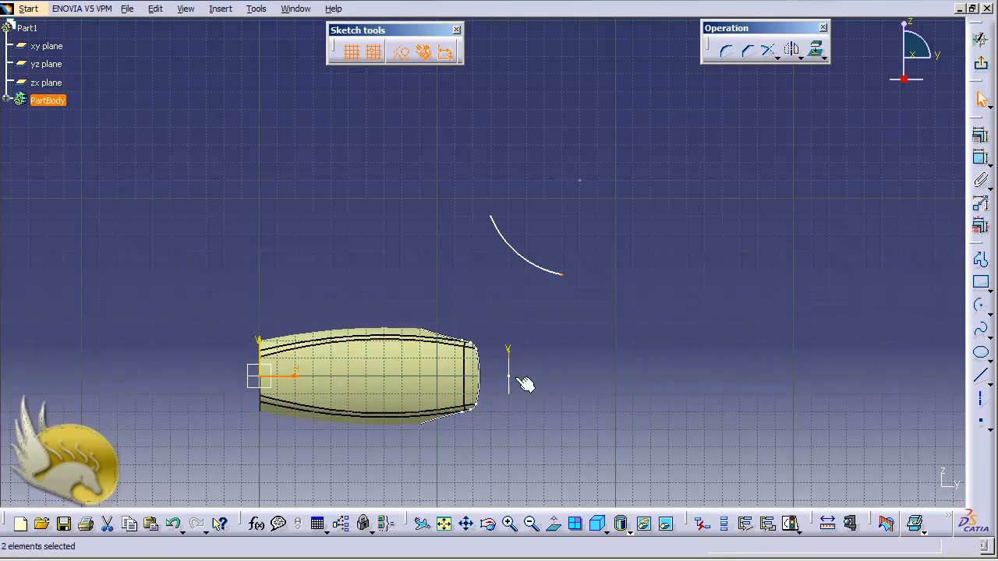
left_click(981, 160)
left_click(655, 322)
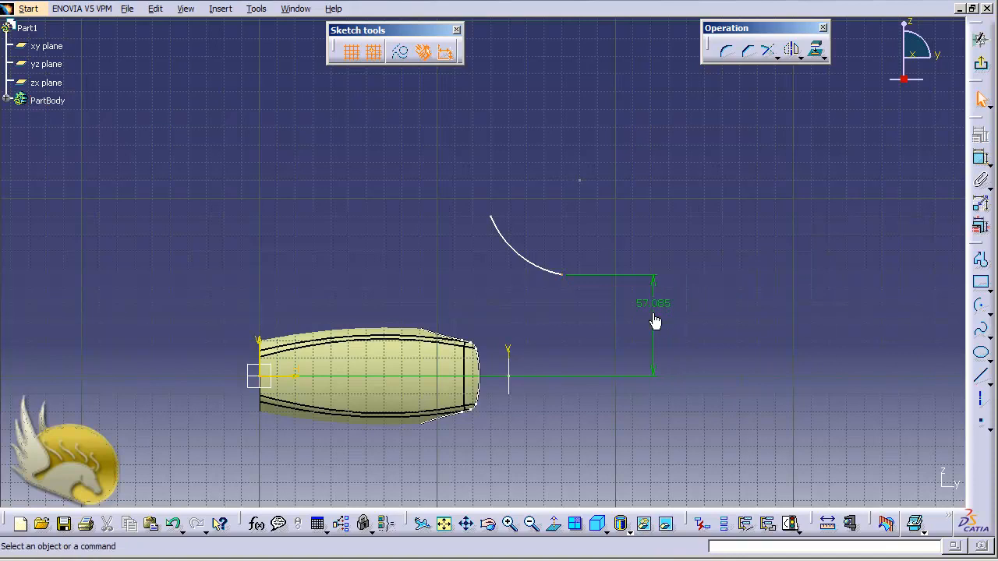
double_click(661, 304)
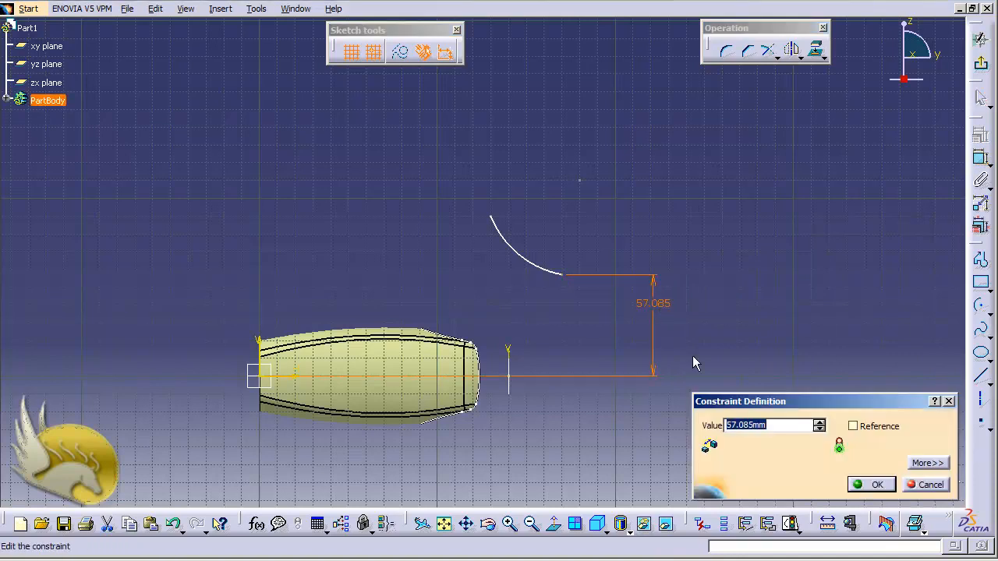
type("10")
key("Return")
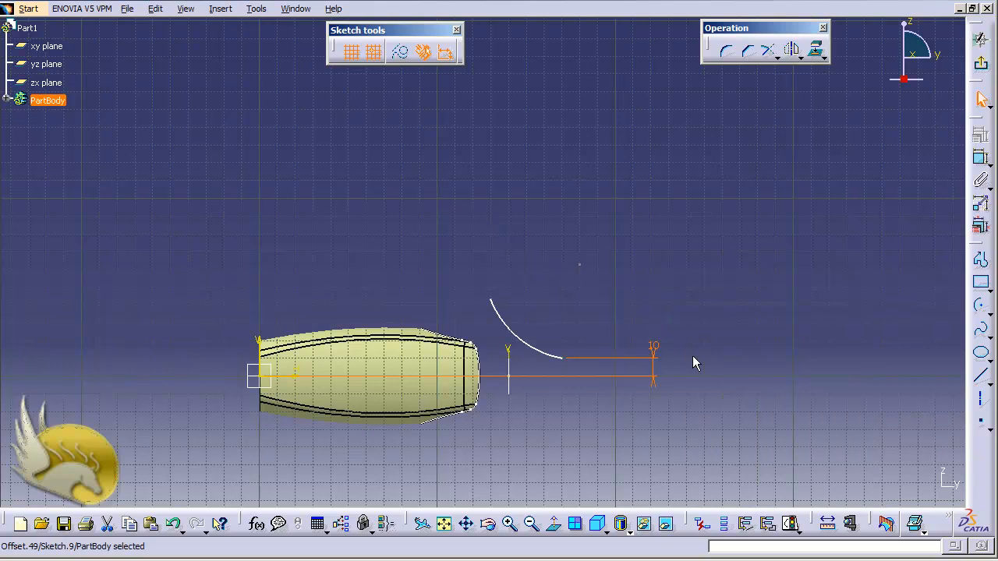
Add a coincidence constraint between the arc's 10 mm endpoint and the edge-on circle sketch
left_click(564, 359)
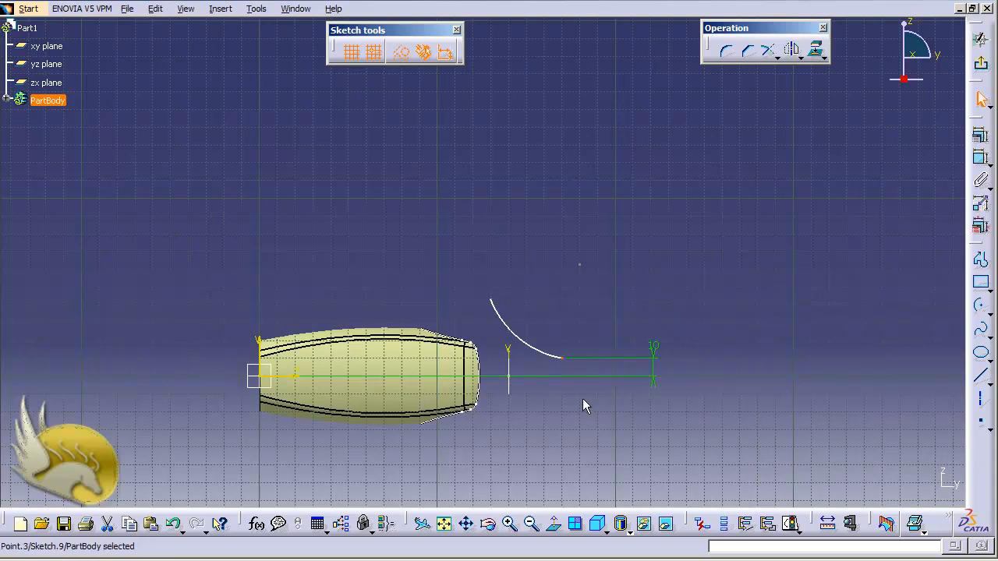
left_click(508, 383, "ctrl")
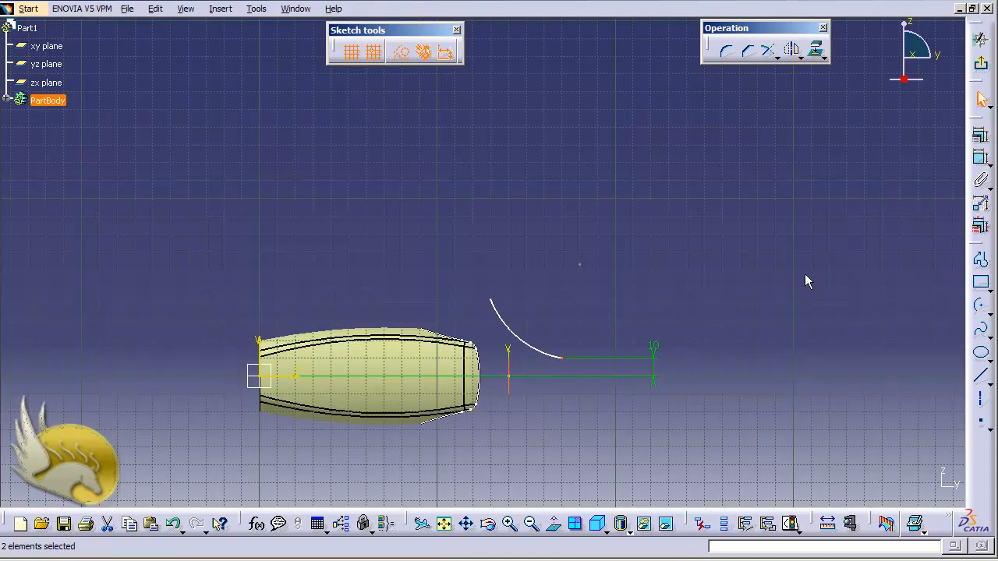
left_click(980, 134)
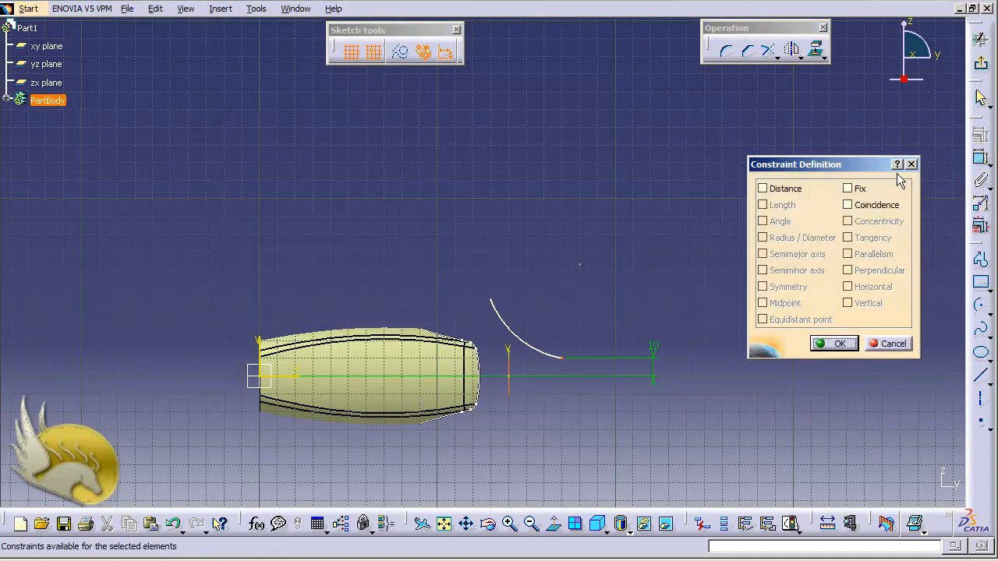
left_click(848, 205)
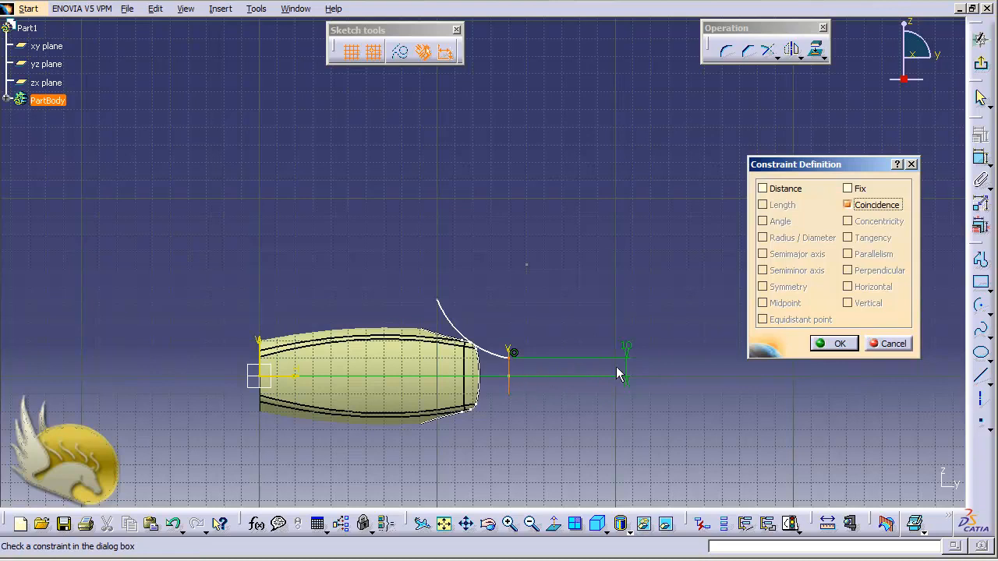
left_click(831, 344)
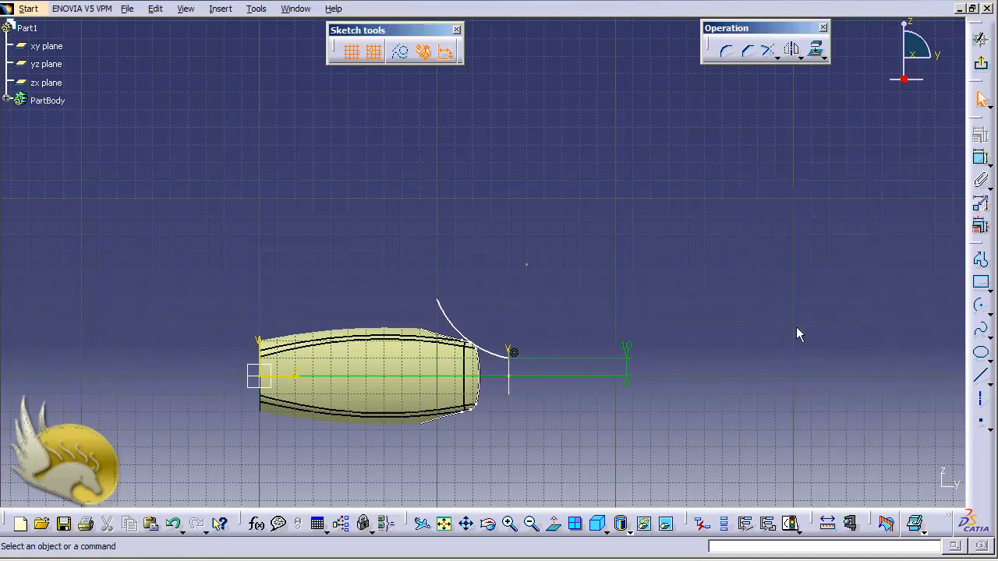
Make the arc's other endpoint coincident with the boundary curve at the body's open end
left_click(445, 305)
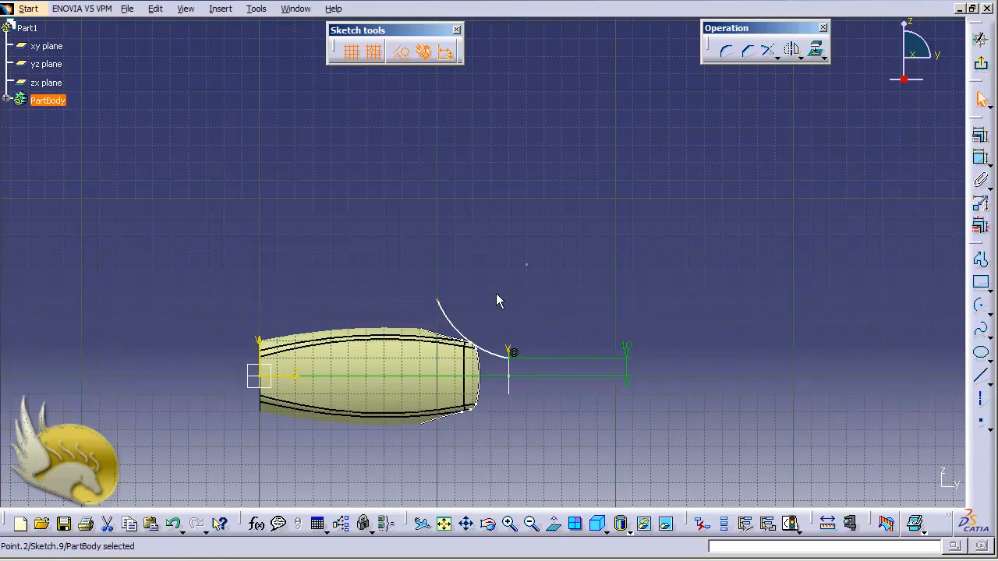
left_click(452, 340, "ctrl")
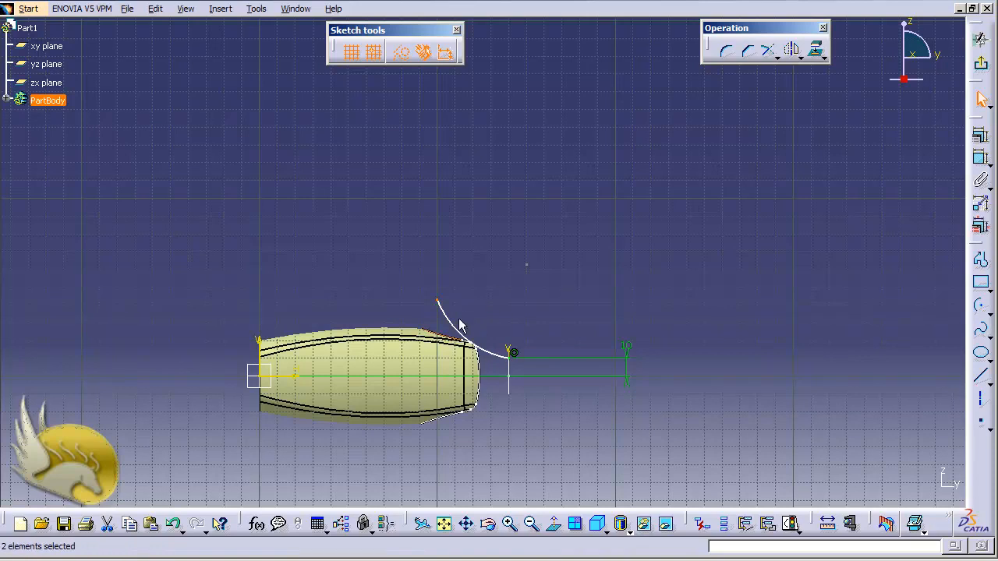
left_click(974, 139)
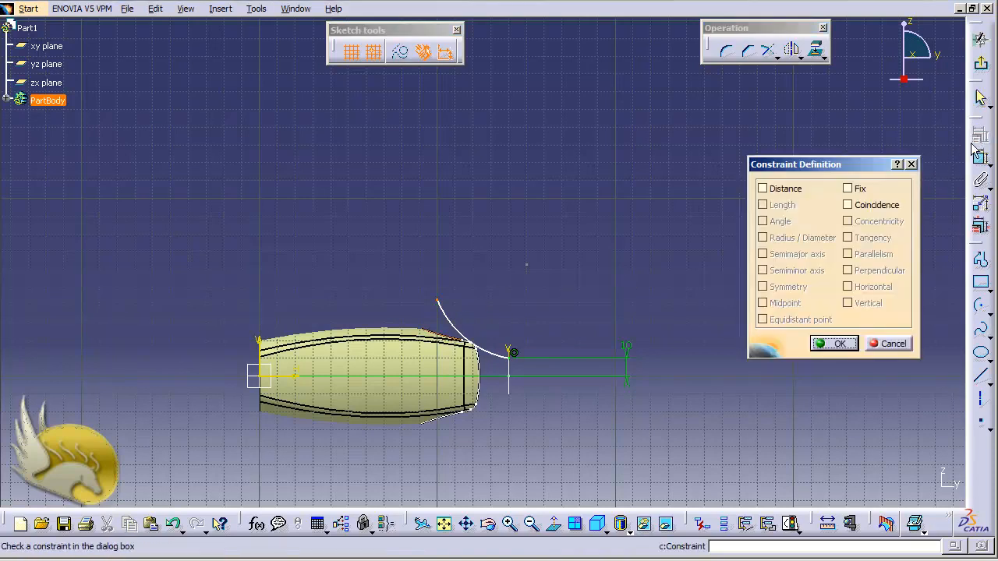
left_click(889, 205)
left_click(837, 344)
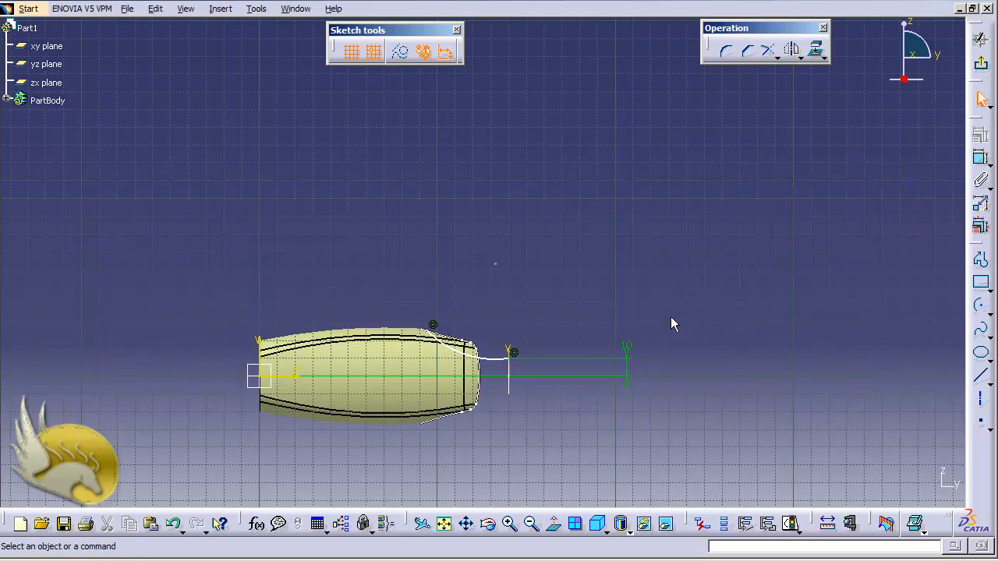
Exit the guide arc's sketch and show the hidden Sketch.7 with the profile that cuts the body's open end
key("shift+Down")
key("shift+Down")
key("shift+Down")
key("shift+Down")
key("shift+Down")
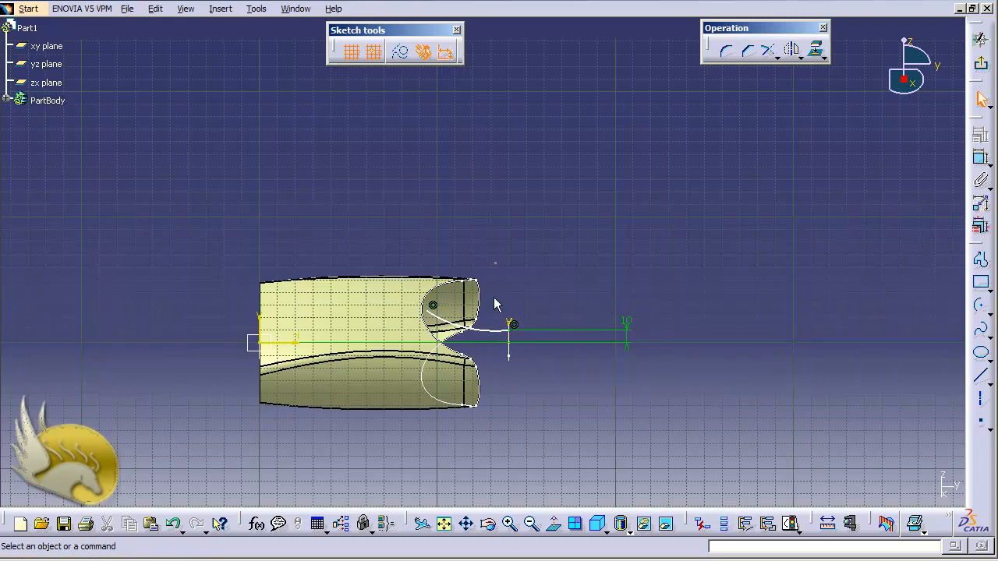
left_click(7, 101)
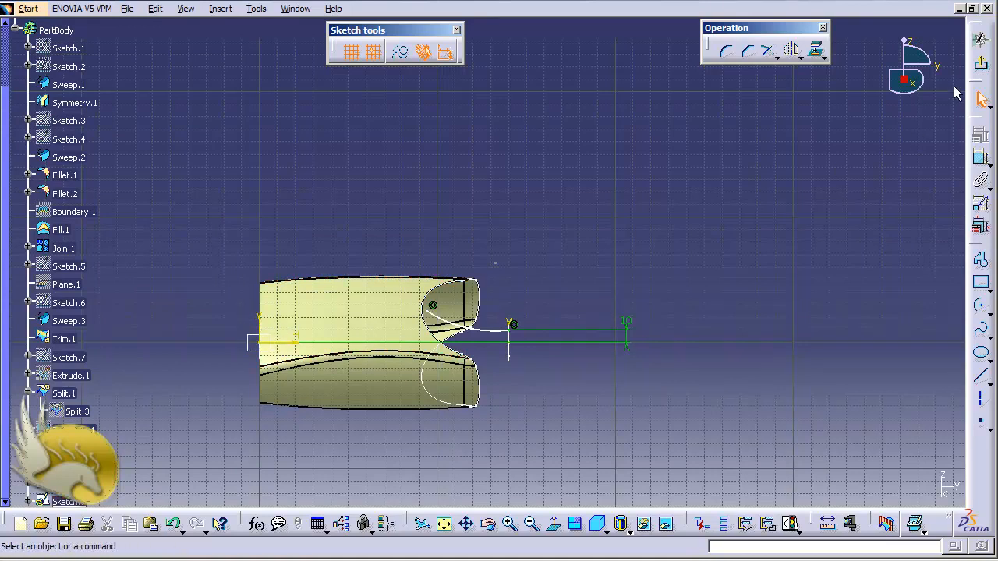
left_click(979, 69)
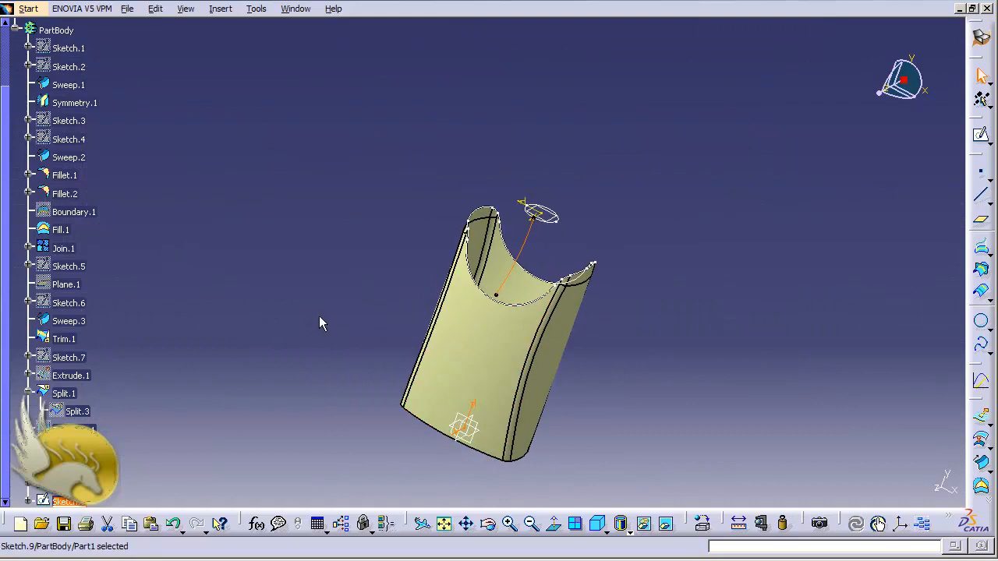
right_click(77, 361)
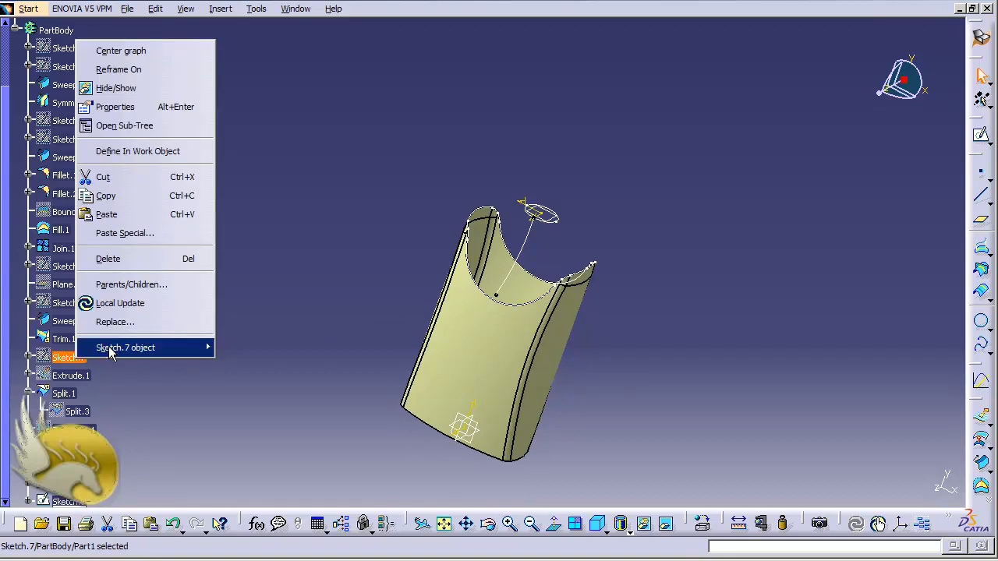
left_click(140, 92)
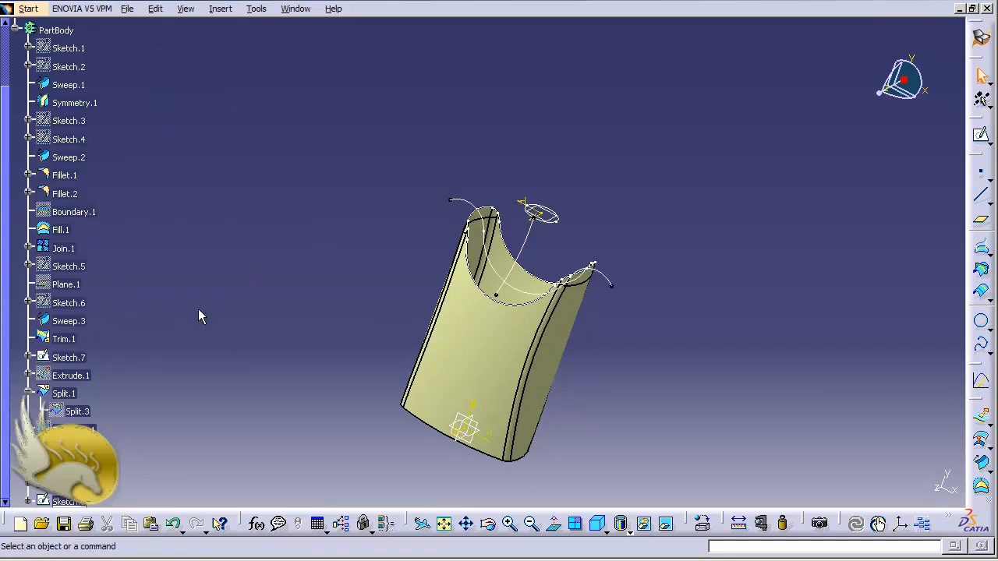
Edit Sketch.7, constrain the large middle arc's centre to 120 mm from the horizontal axis, and exit the sketch
double_click(82, 360)
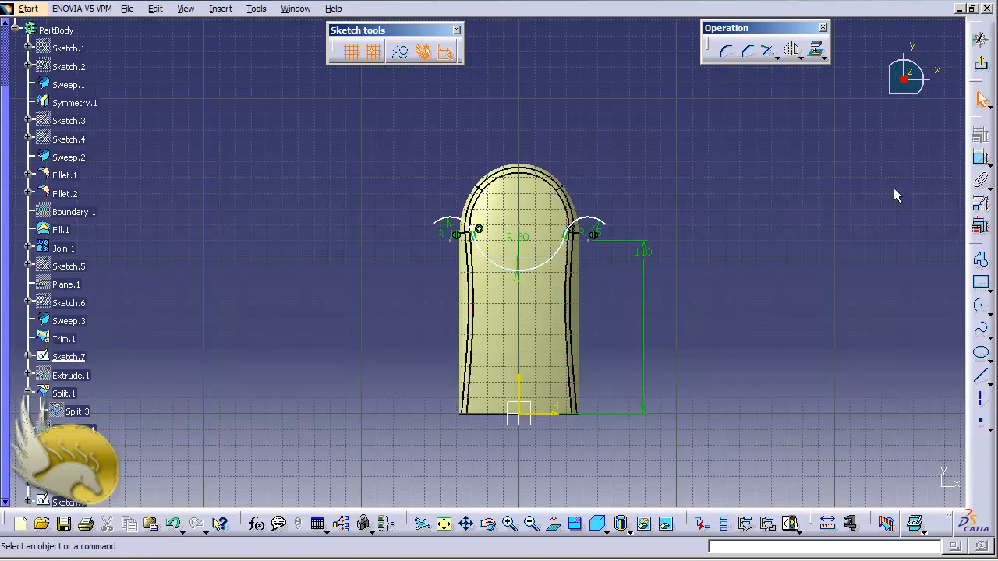
left_click(980, 160)
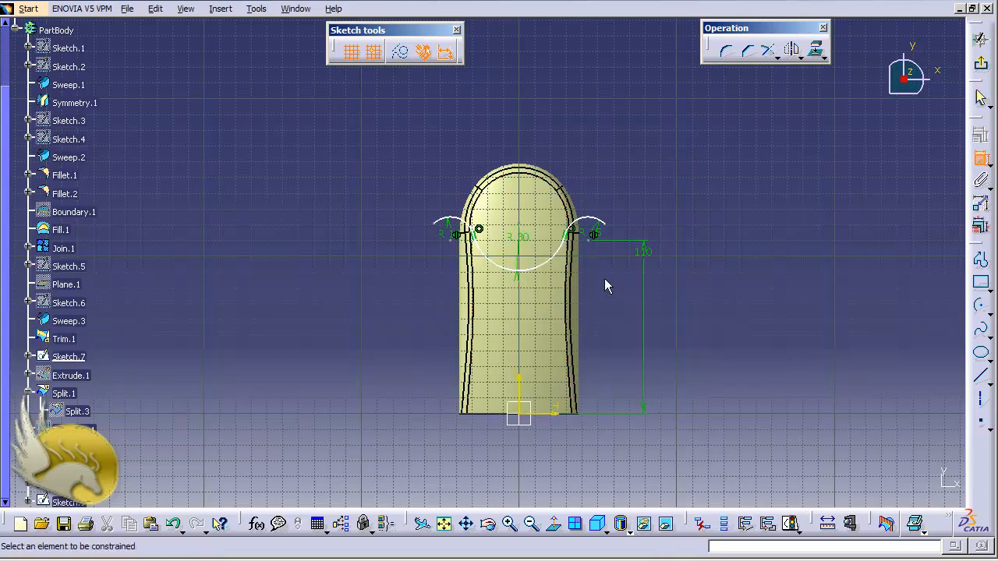
left_click(520, 228)
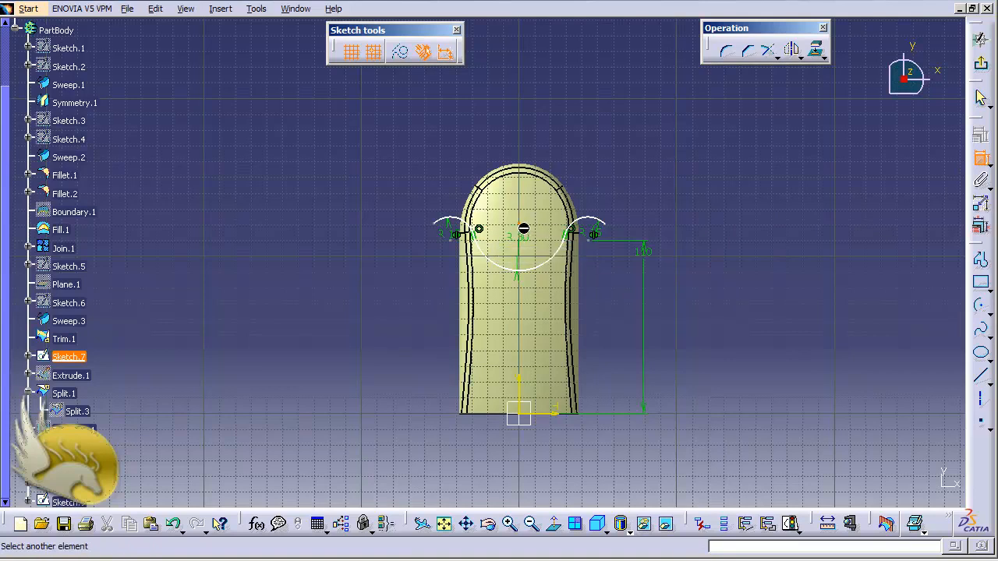
left_click(549, 419)
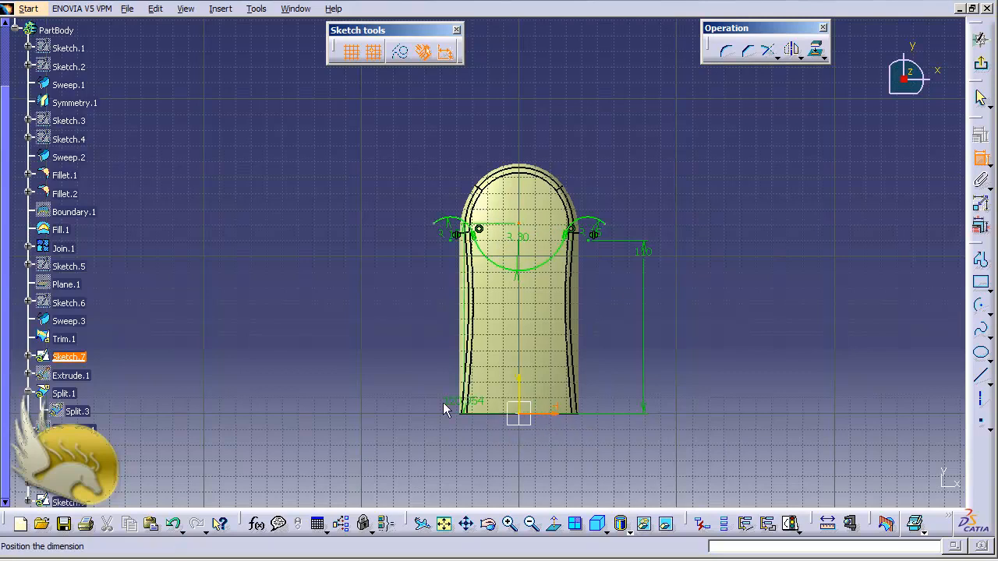
left_click(387, 335)
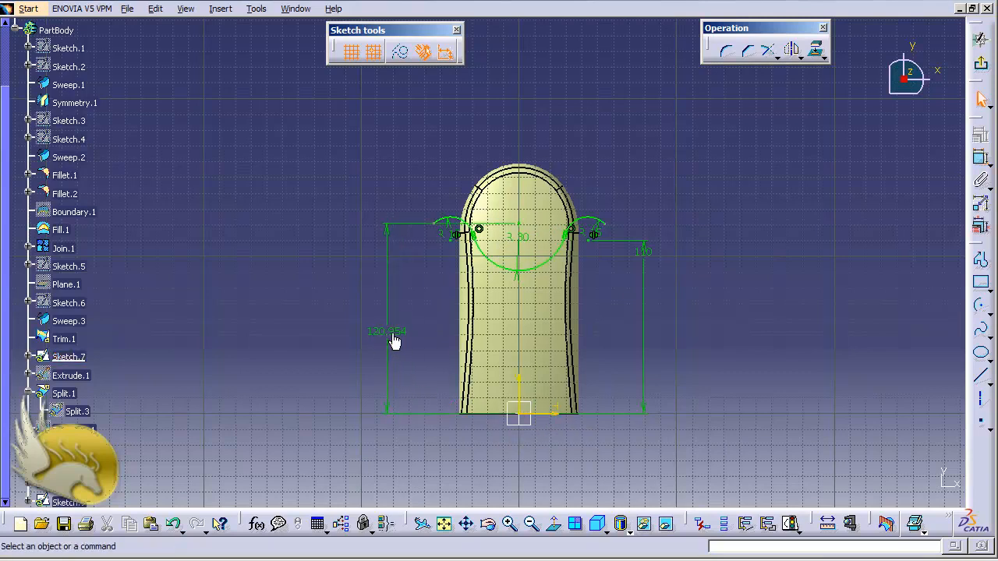
double_click(394, 341)
type("120")
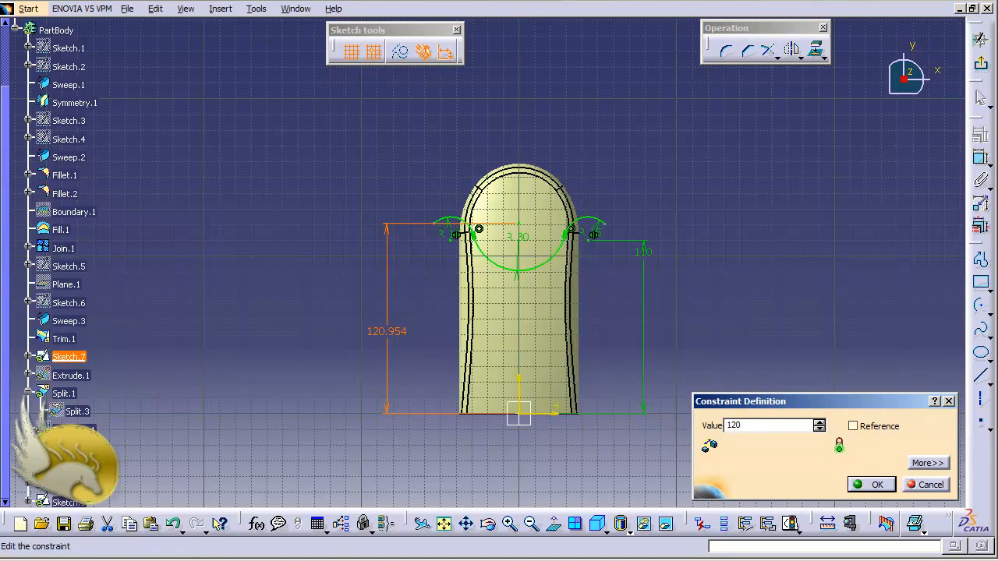
key("Return")
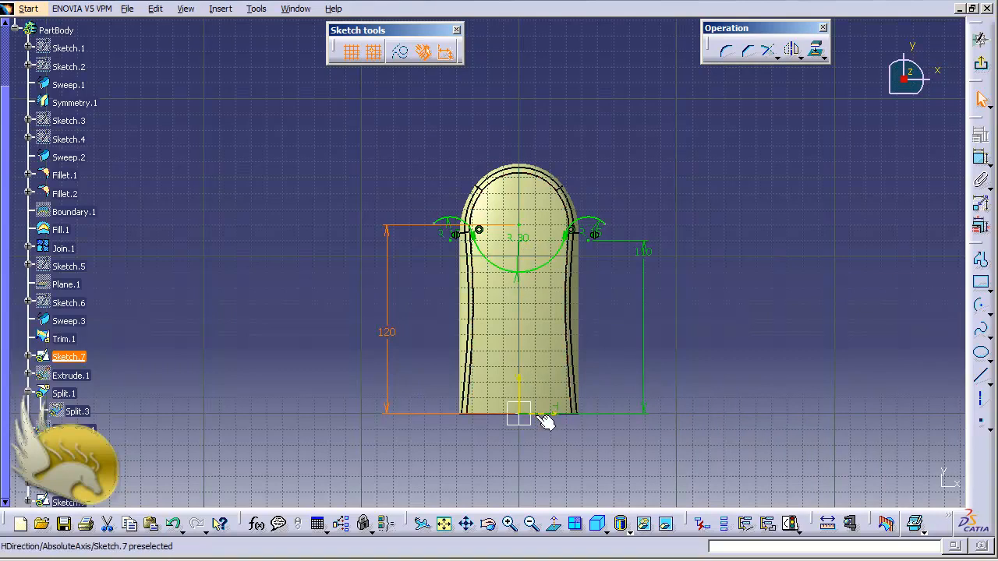
left_click(981, 68)
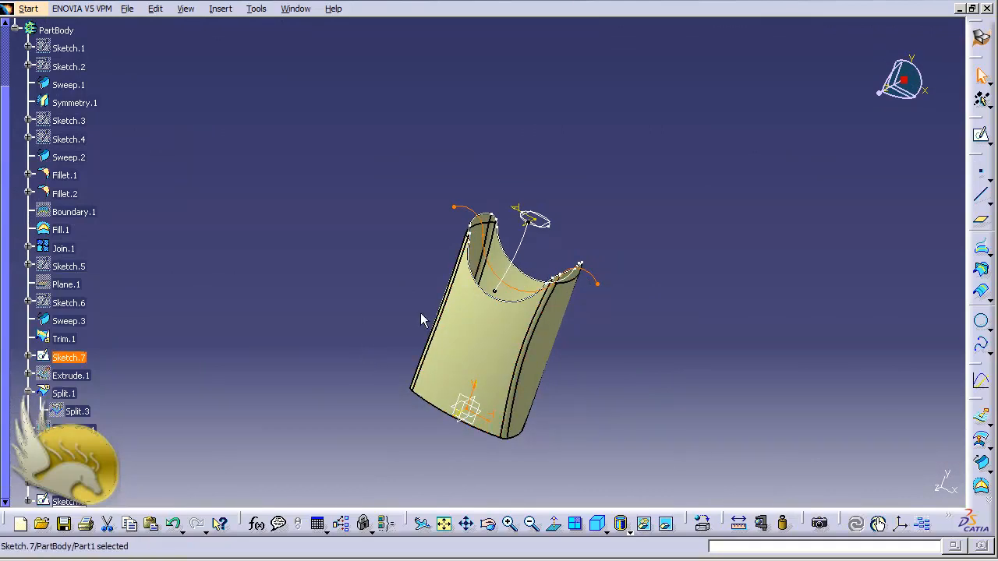
Reopen the guide arc's sketch, constrain its endpoint on the body boundary to 90 mm from the vertical axis, and exit
double_click(528, 255)
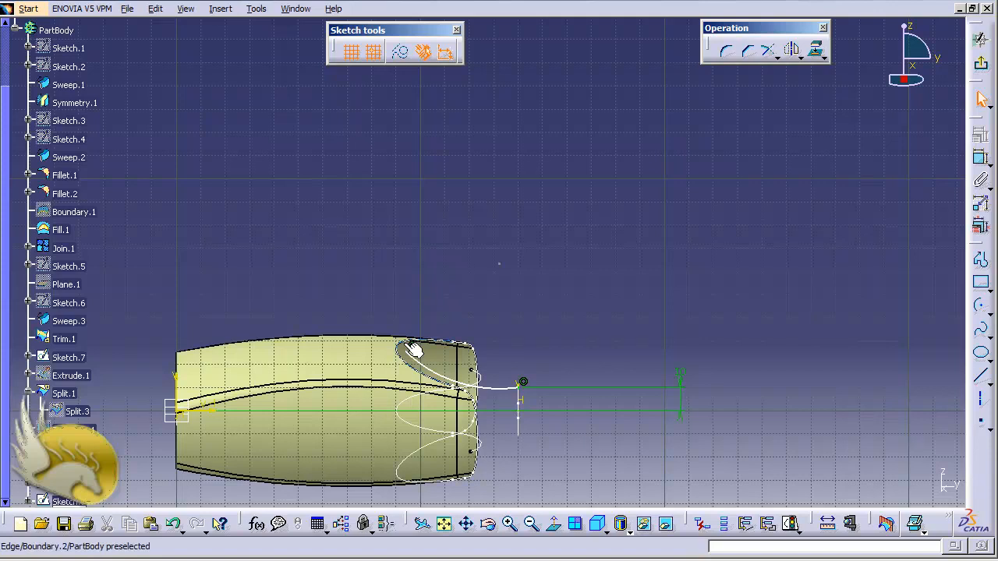
left_click(412, 347)
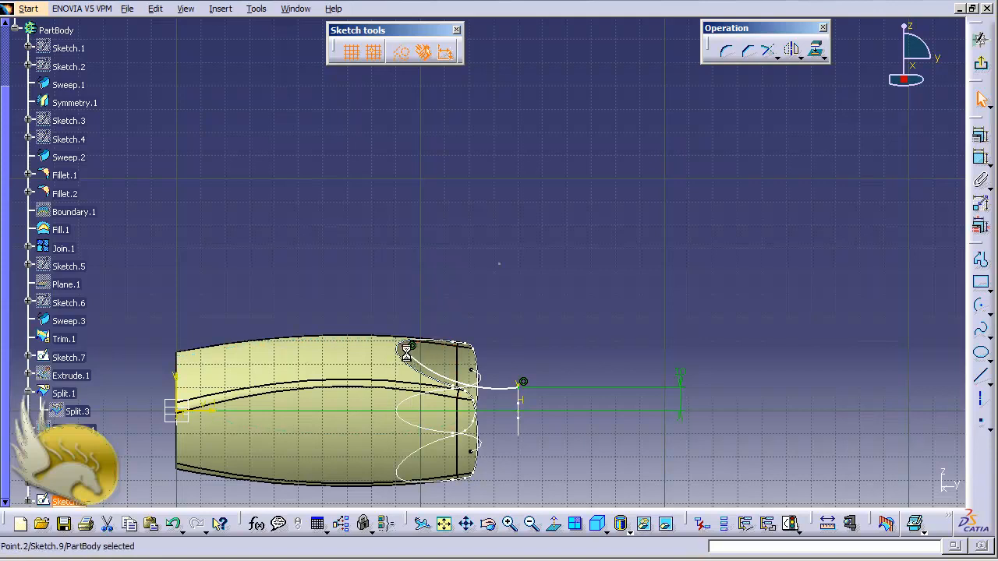
left_click(184, 386, "ctrl")
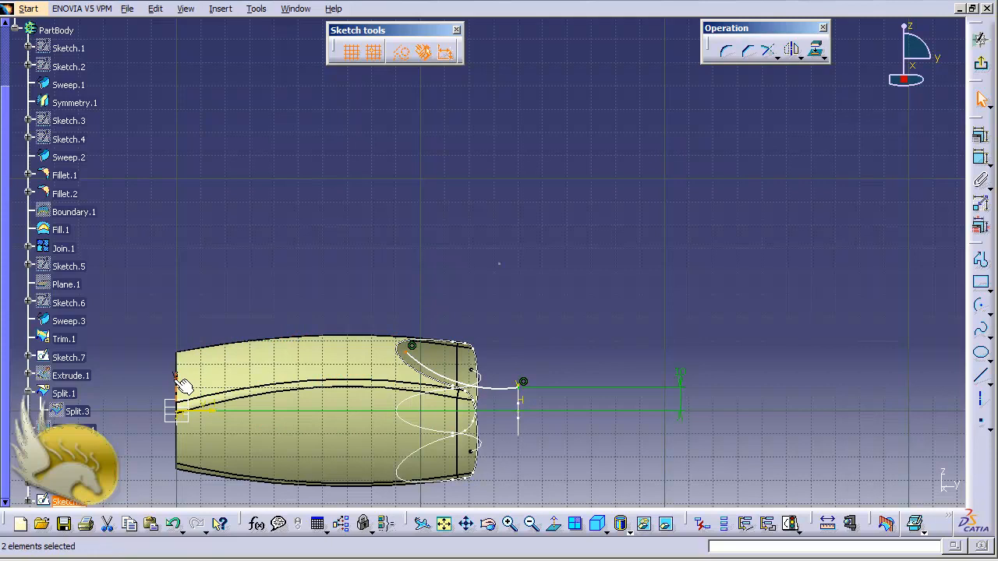
left_click(982, 158)
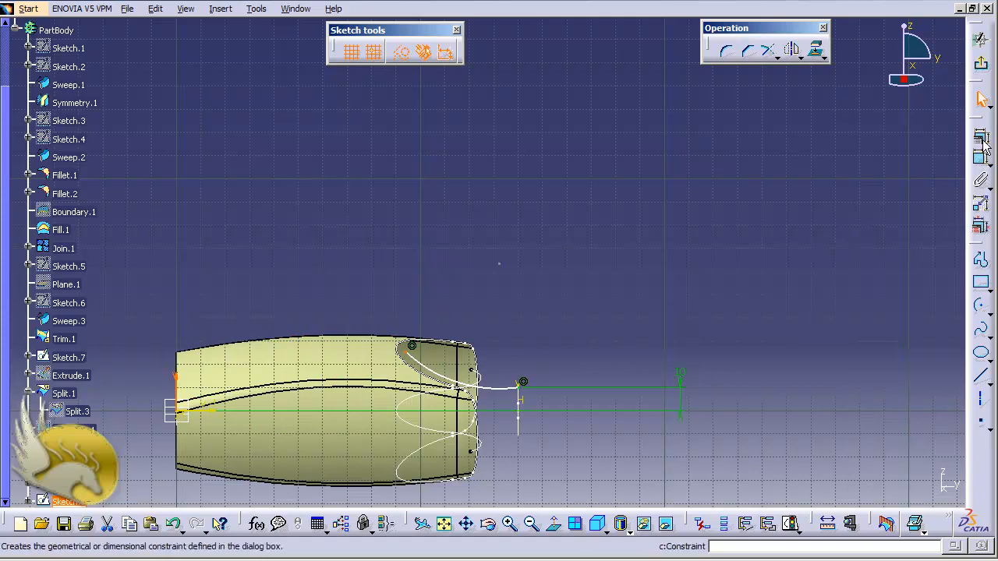
left_click(317, 261)
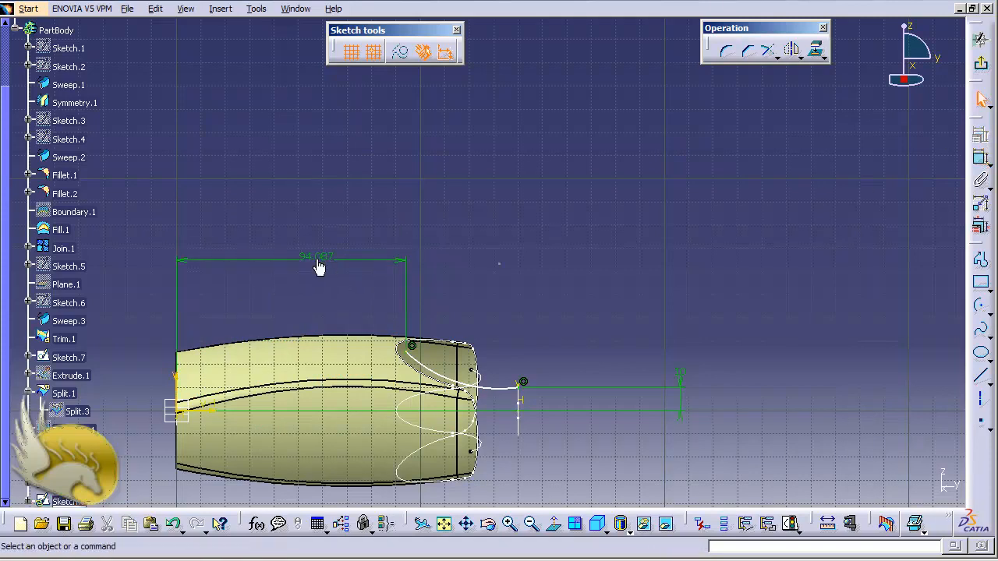
double_click(319, 257)
type("90")
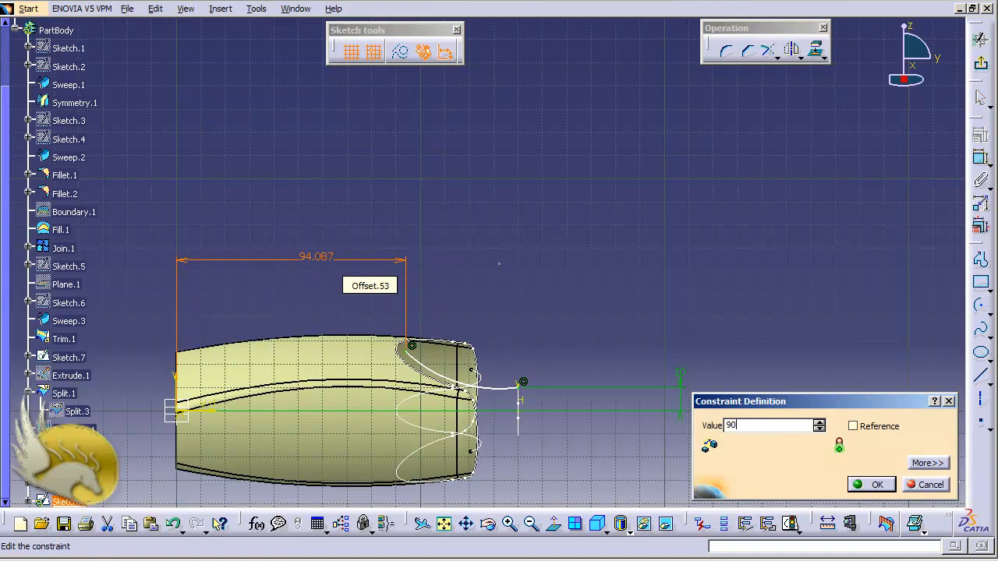
key("Return")
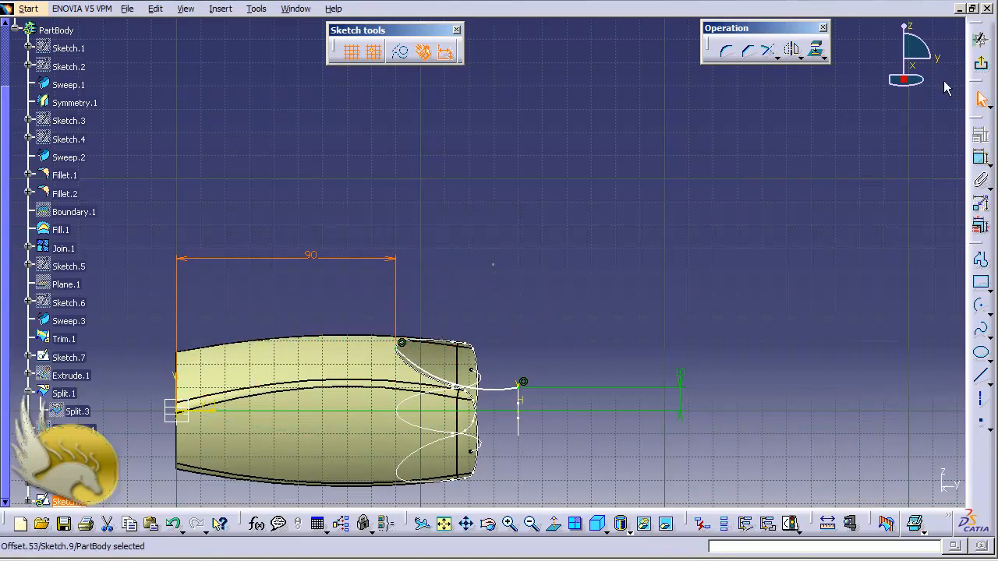
left_click(982, 69)
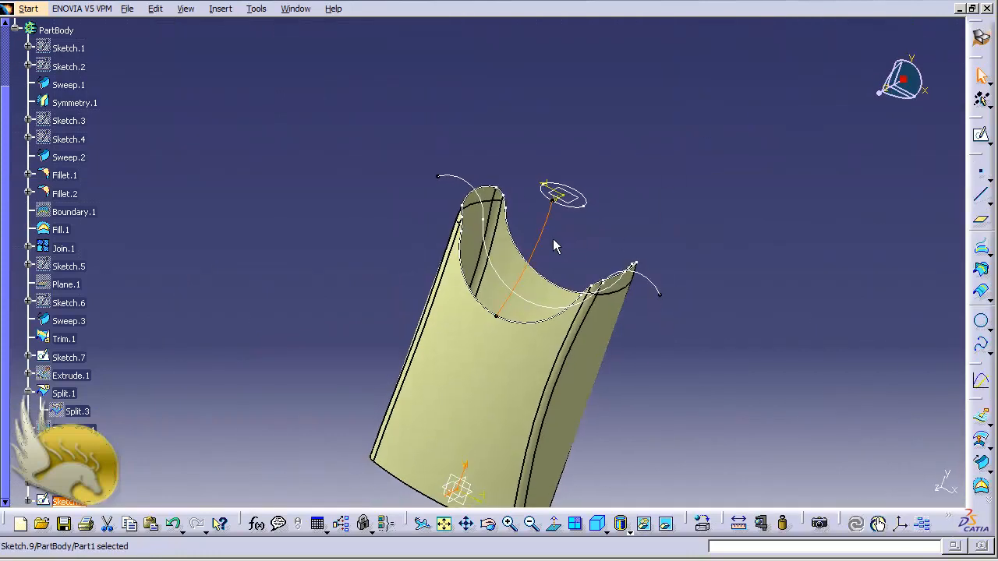
Hide Sketch.7, the profile that cuts the body's open end
left_click(561, 201)
right_click(461, 183)
left_click(477, 223)
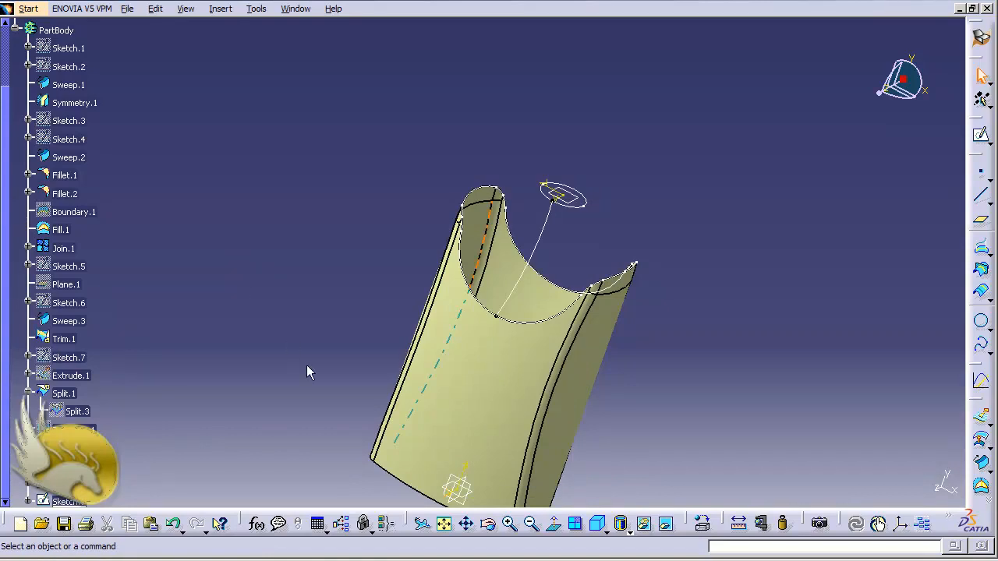
Start a new sketch on the yz plane and project the guide arc of Sketch.9 into it
left_click(459, 495)
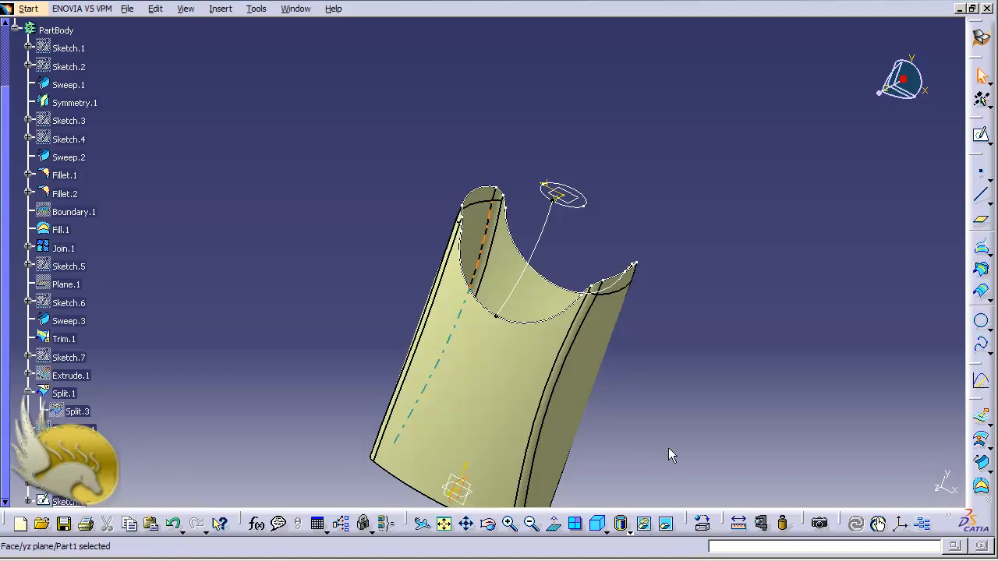
left_click(981, 134)
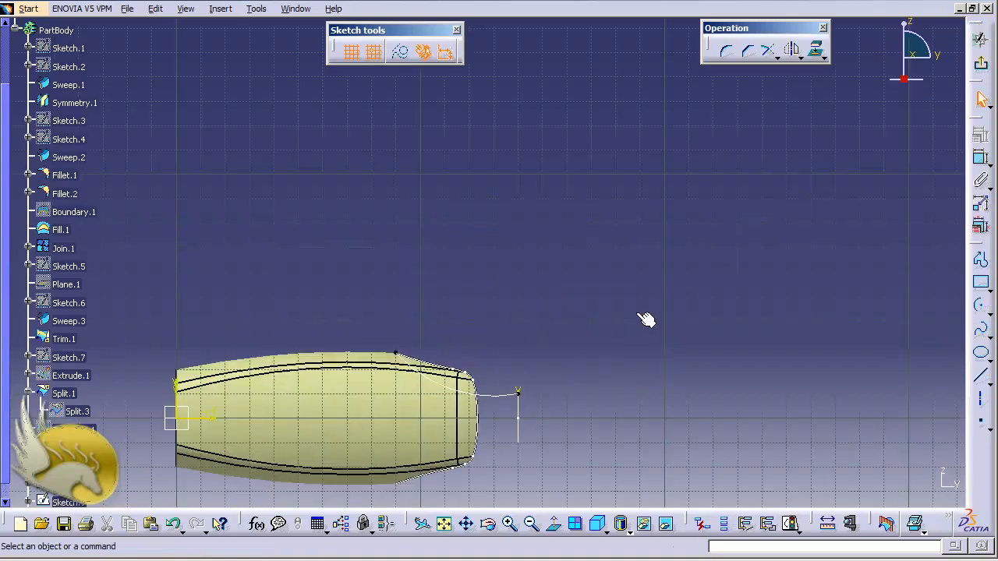
key("ctrl+Up")
key("ctrl+Right")
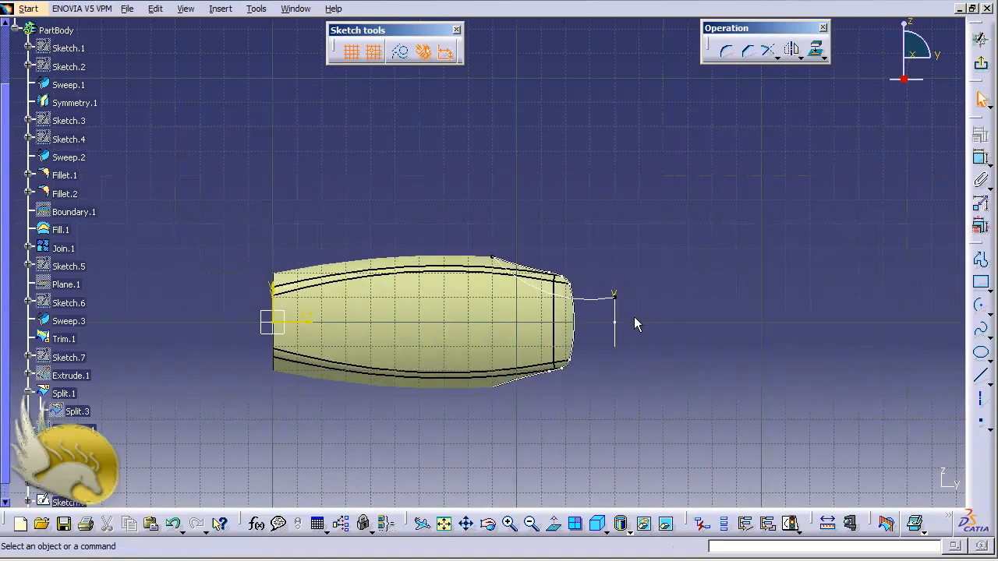
key("ctrl+Up")
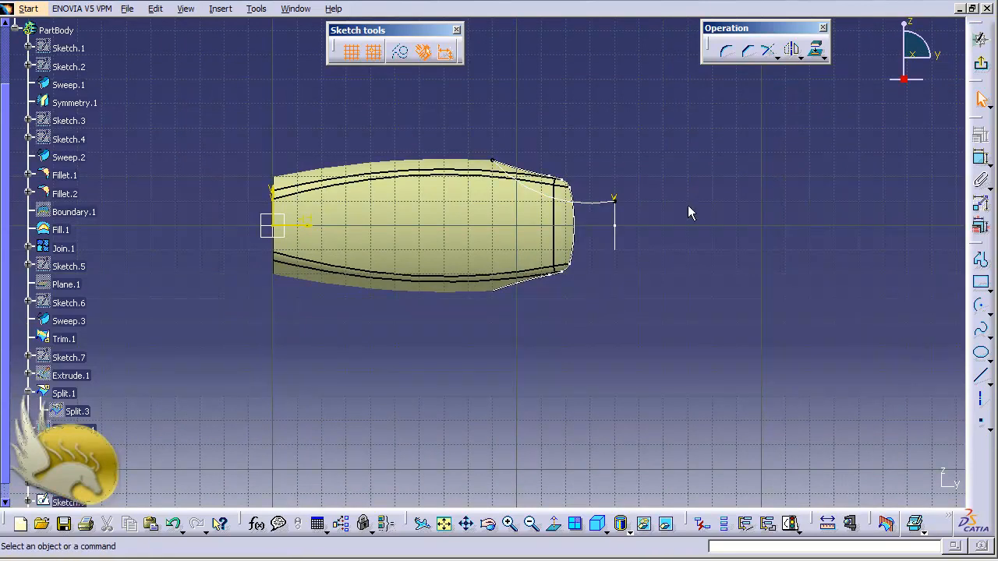
left_click(606, 208)
left_click(815, 57)
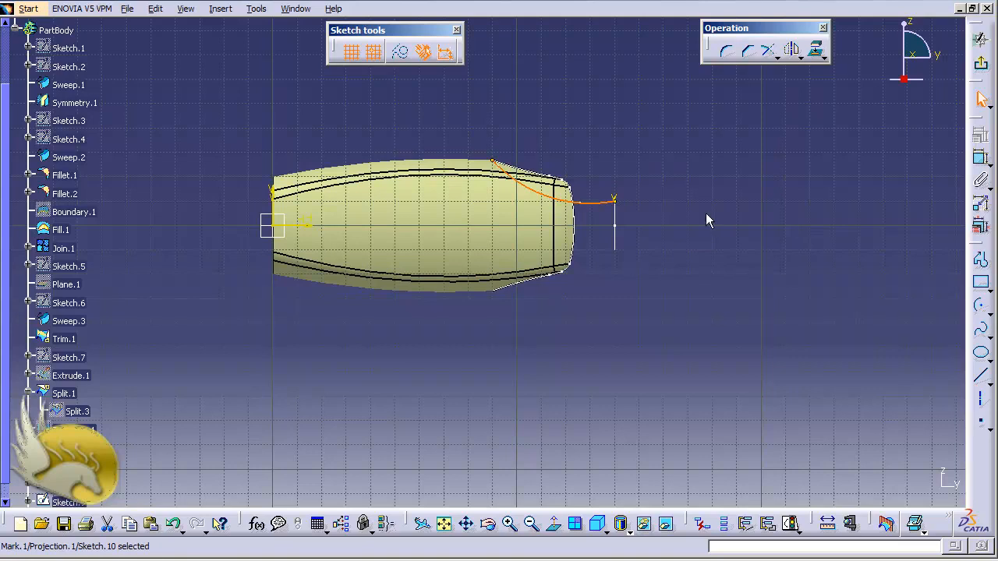
Mirror the projected arc about the sketch's horizontal axis and exit the sketch
left_click(792, 53)
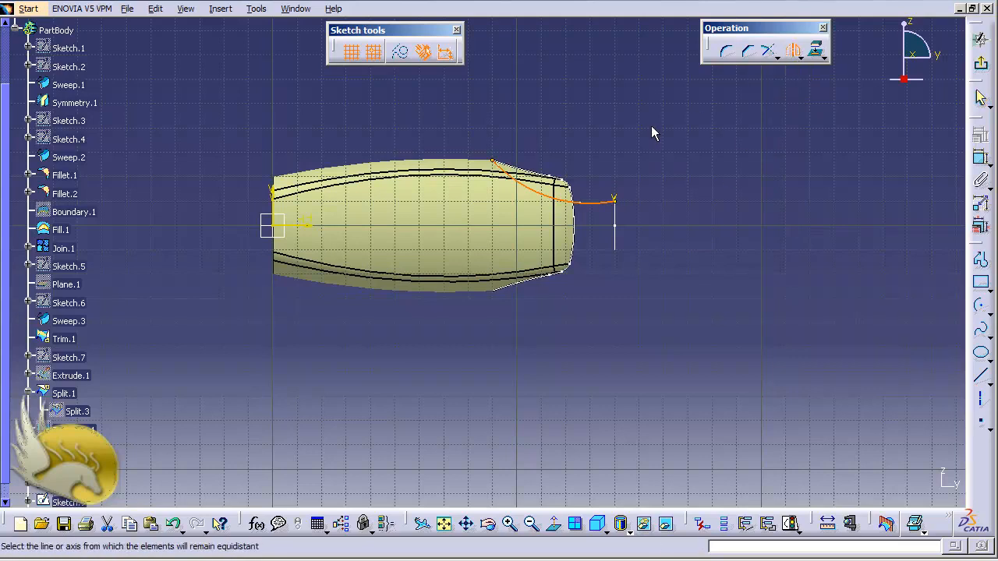
left_click(312, 228)
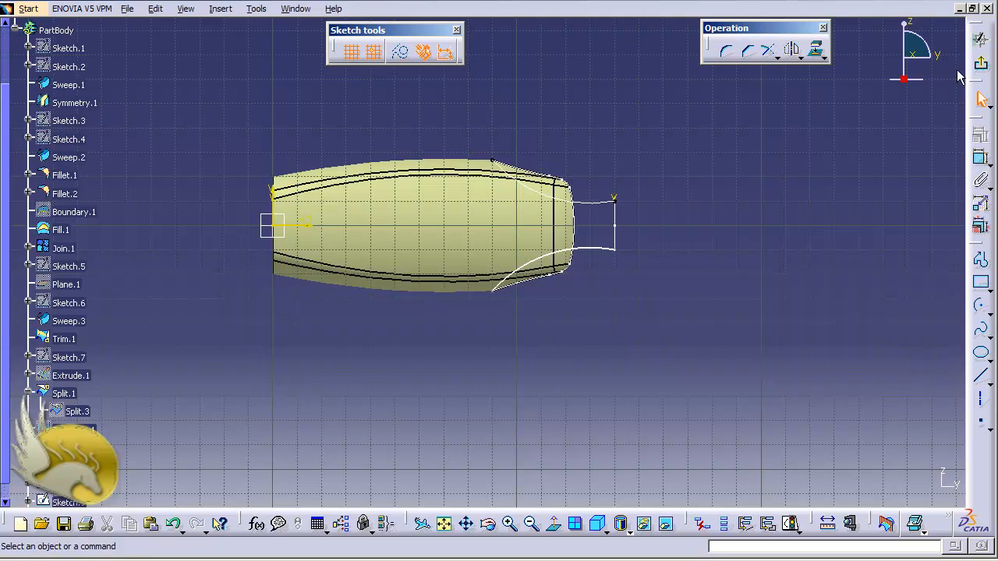
left_click(981, 62)
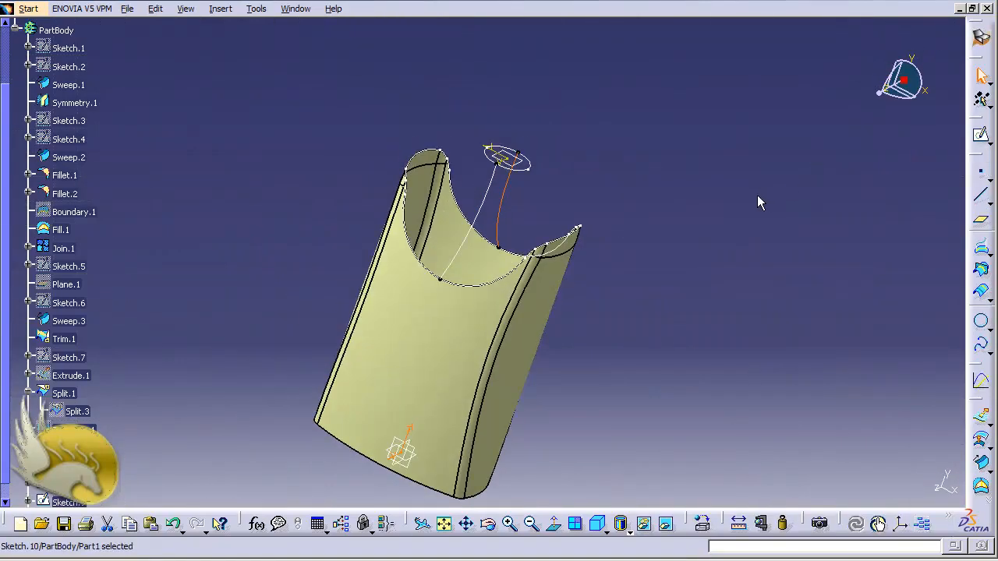
left_click(697, 195)
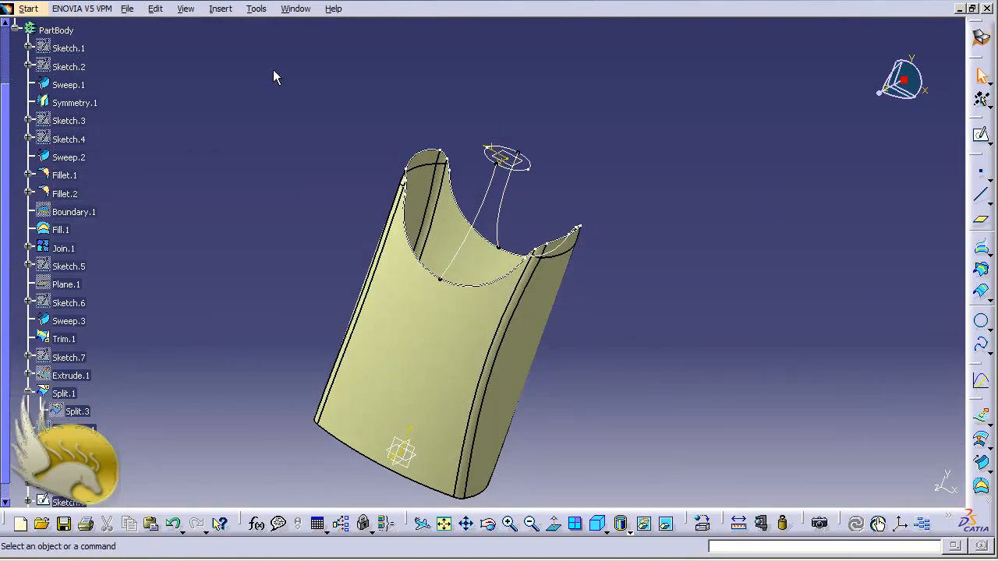
Start a multi-sections surface using the circle Sketch.8 and the body's upper boundary, Boundary.2, as sections
left_click(220, 9)
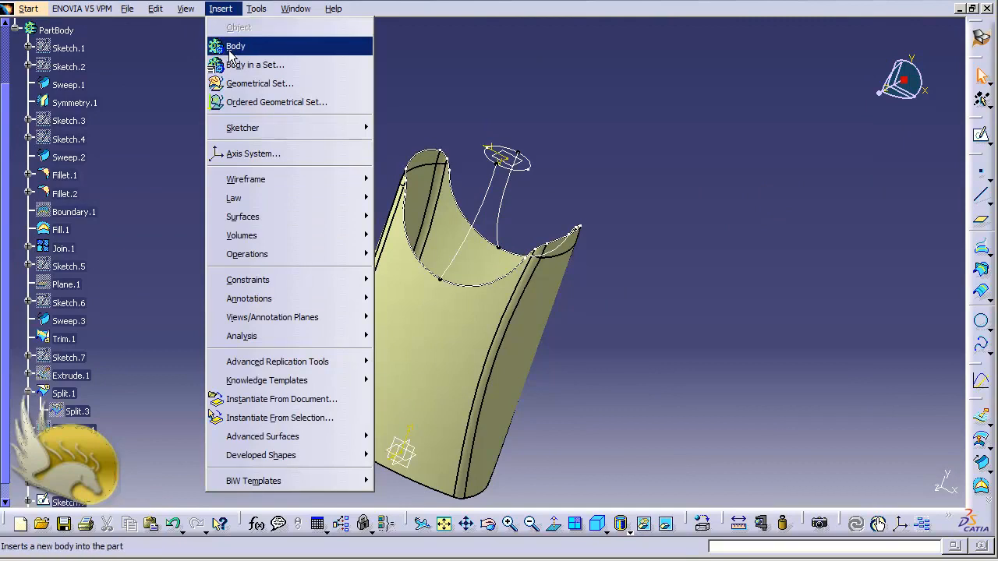
mouse_move(292, 216)
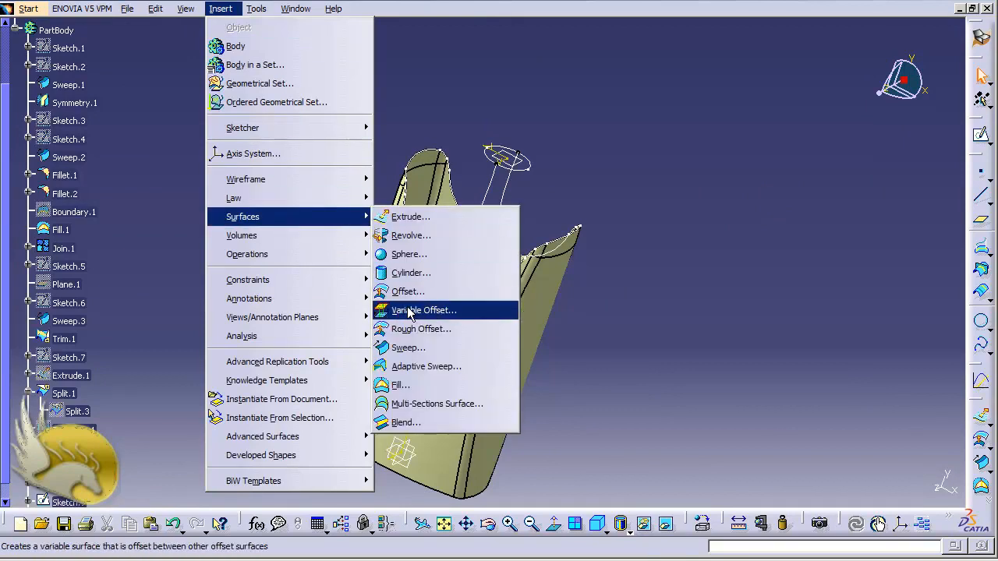
left_click(450, 404)
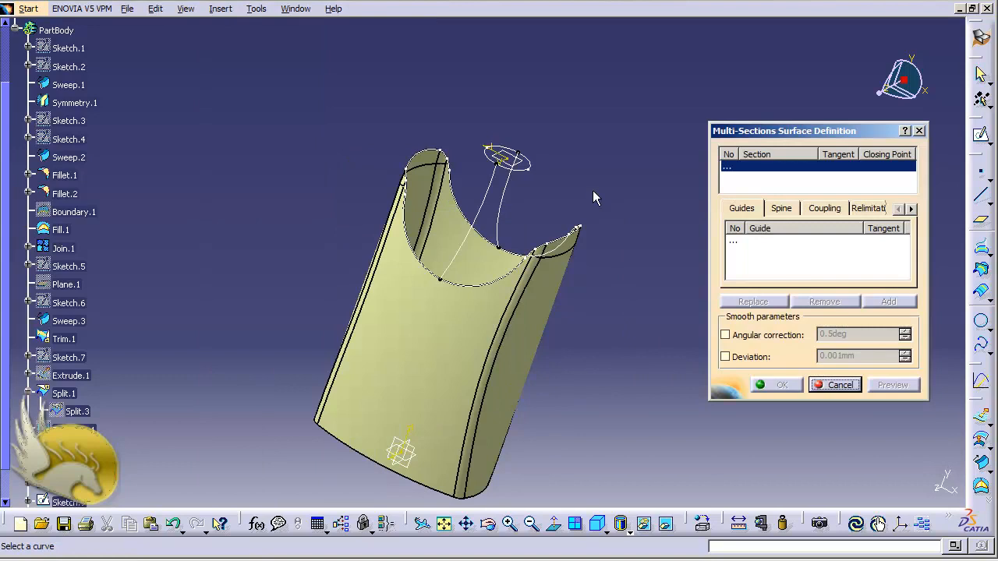
left_click(540, 172)
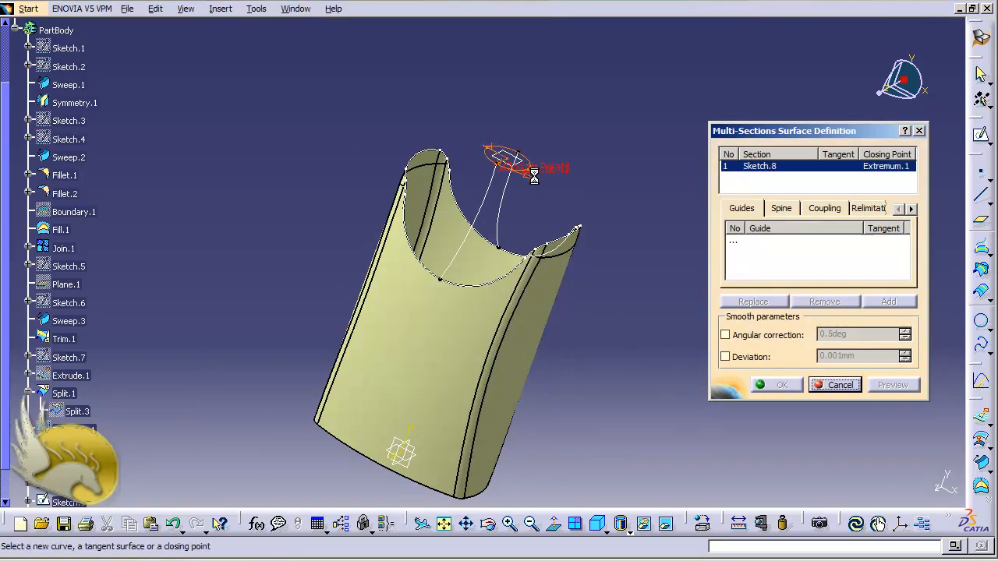
left_click(567, 241)
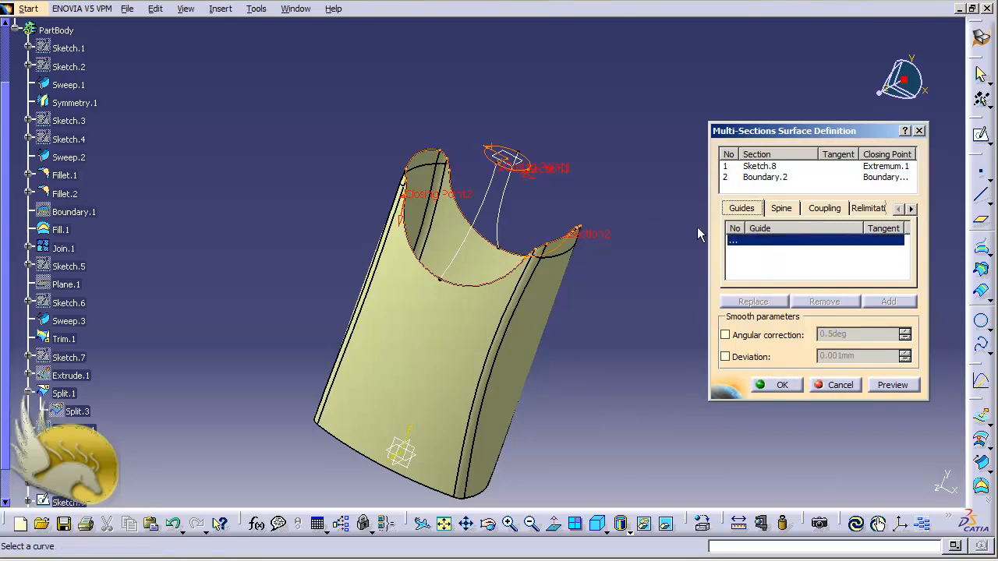
Add Sketch.10 and Sketch.9 as guides of the multi-sections surface and preview it
left_click(510, 208)
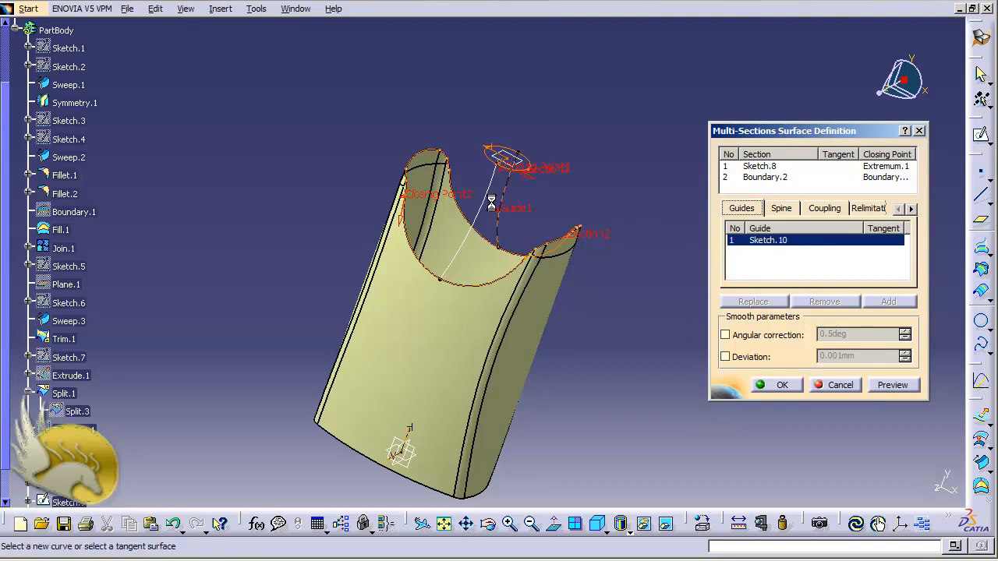
left_click(487, 209)
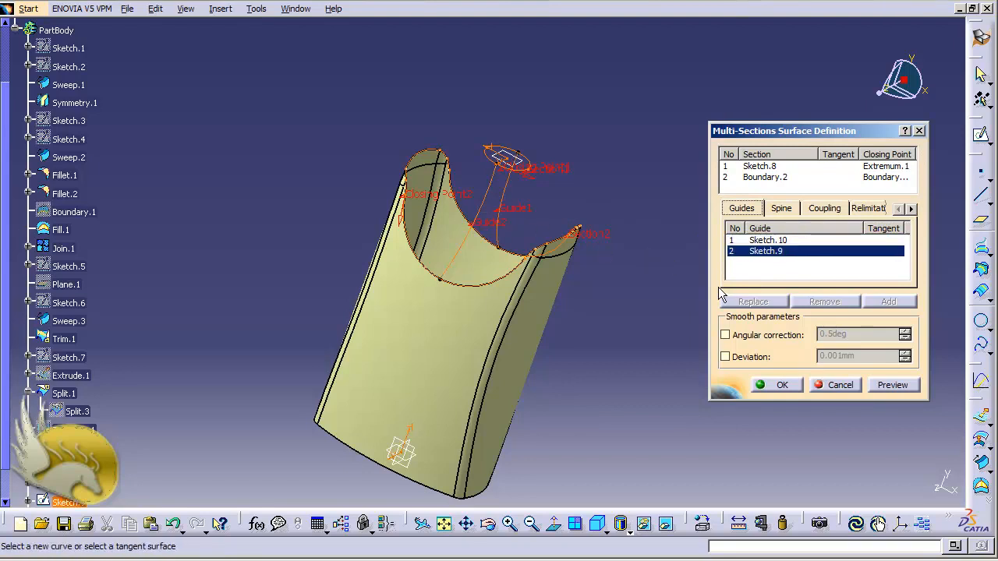
left_click(887, 383)
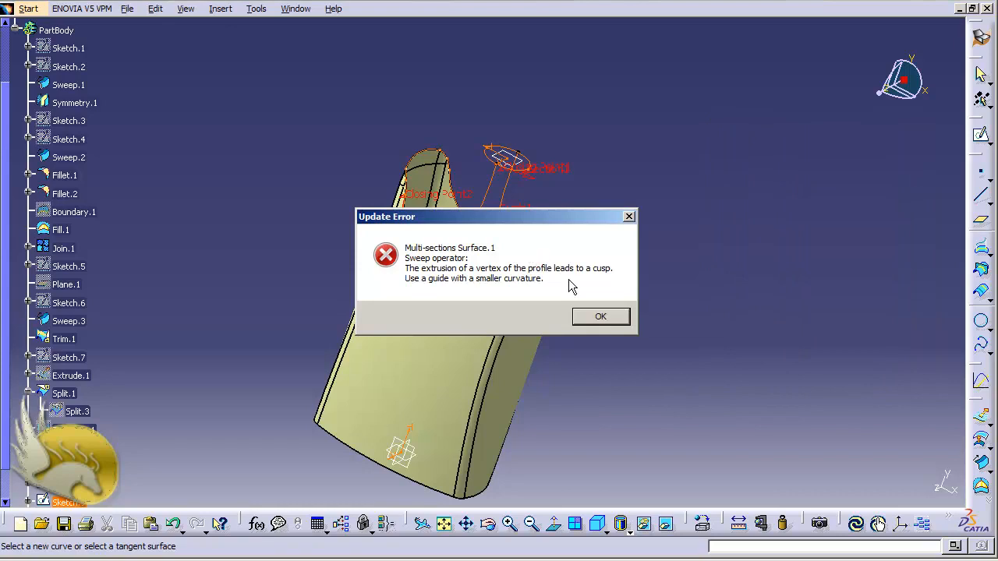
left_click(599, 318)
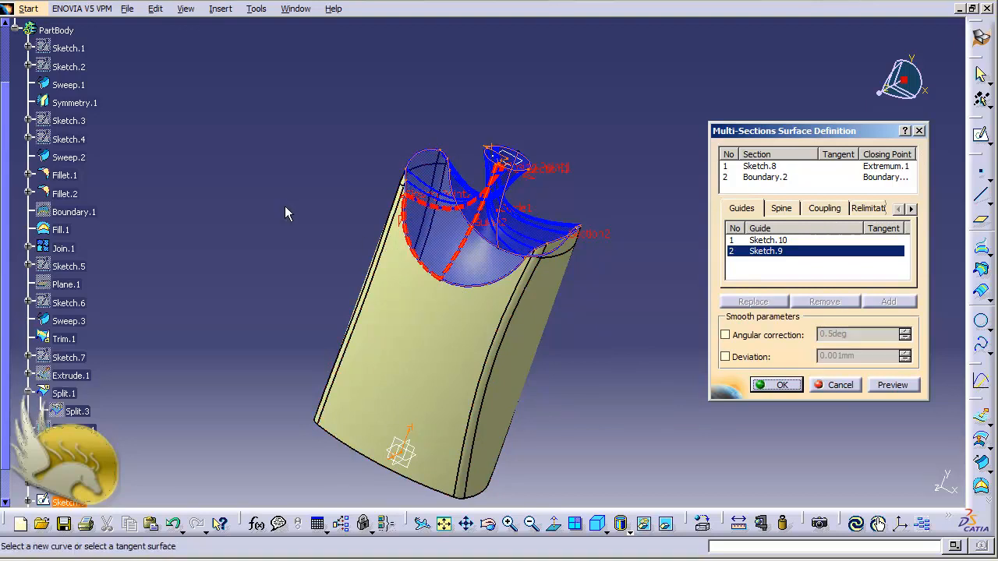
Replace Boundary.2's closing point with the lower endpoint of the Sketch.9 arc, preview the surface, and create it
right_click(415, 202)
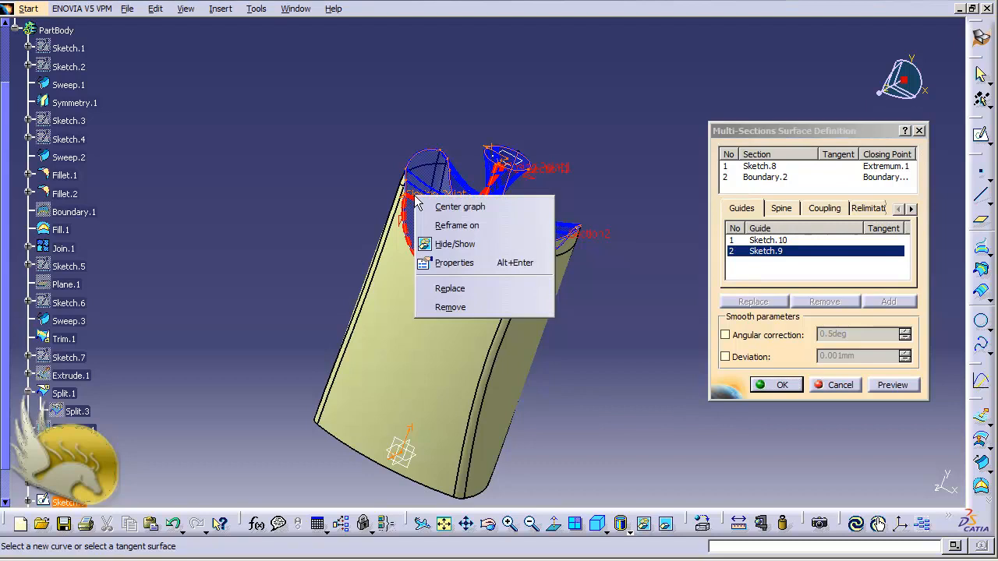
left_click(450, 289)
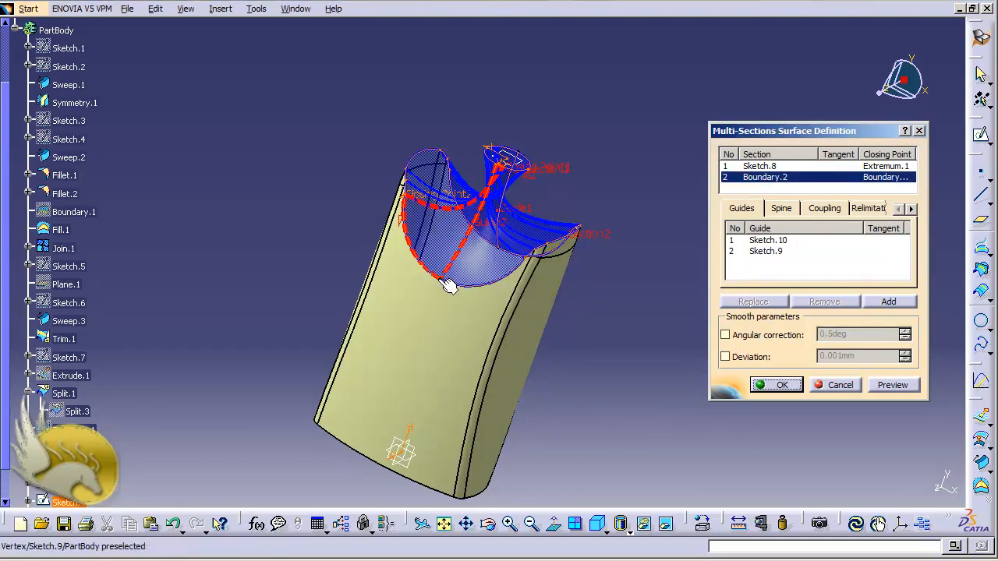
left_click(448, 285)
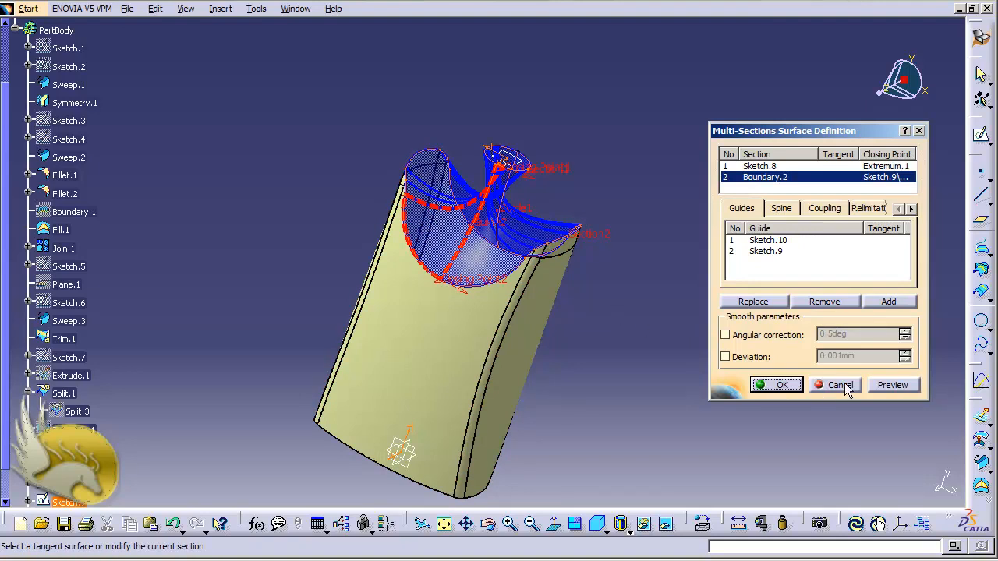
left_click(881, 388)
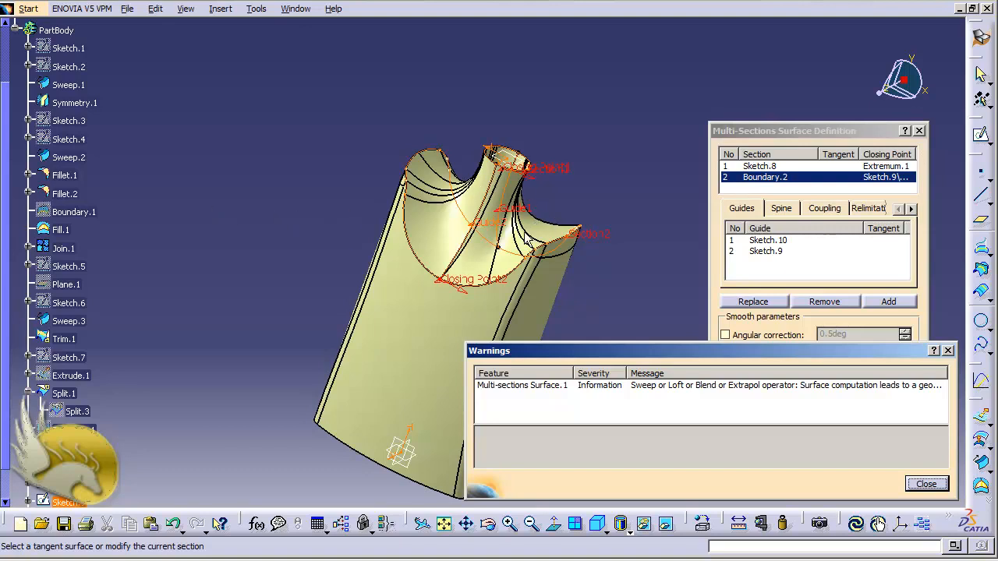
left_click(926, 484)
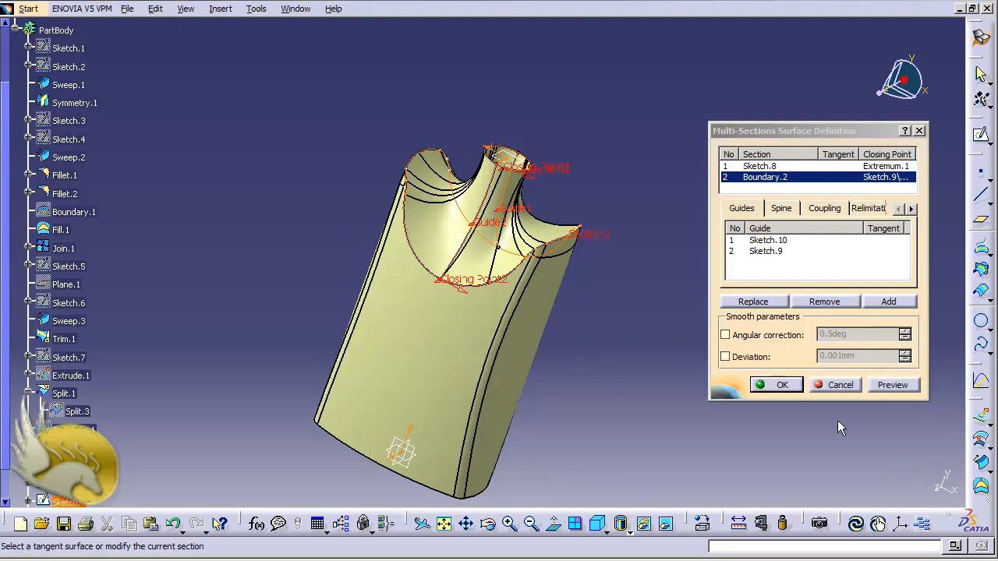
left_click(782, 385)
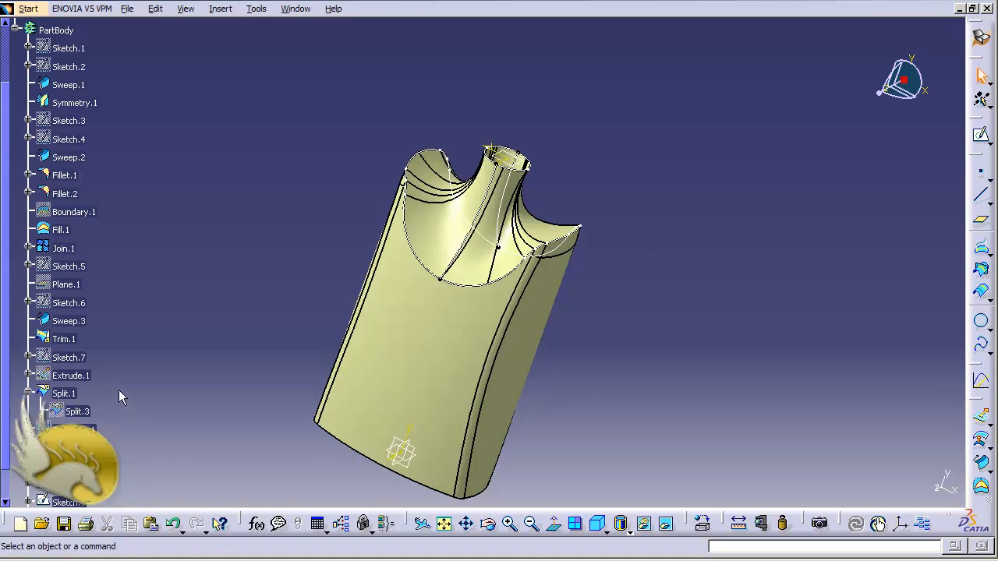
Hide Sketch.8, Sketch.9, Boundary.2 and Sketch.10 so only the bottle surfaces are shown
right_click(117, 471)
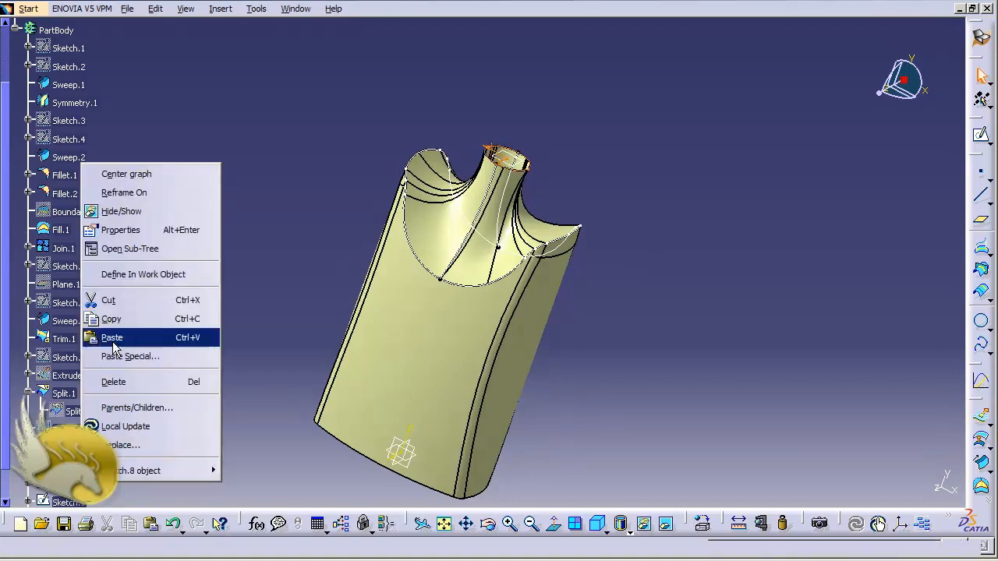
left_click(121, 211)
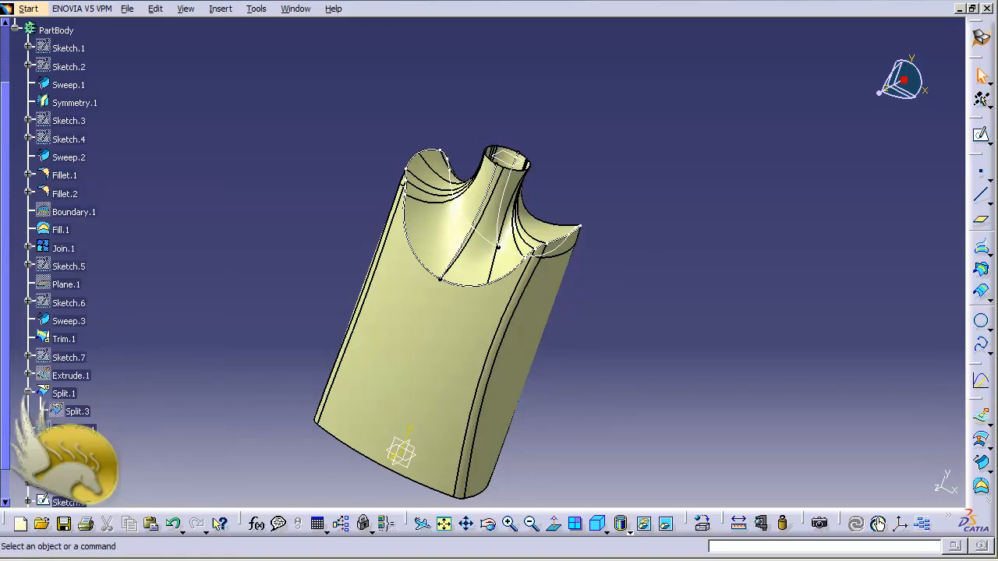
right_click(70, 502)
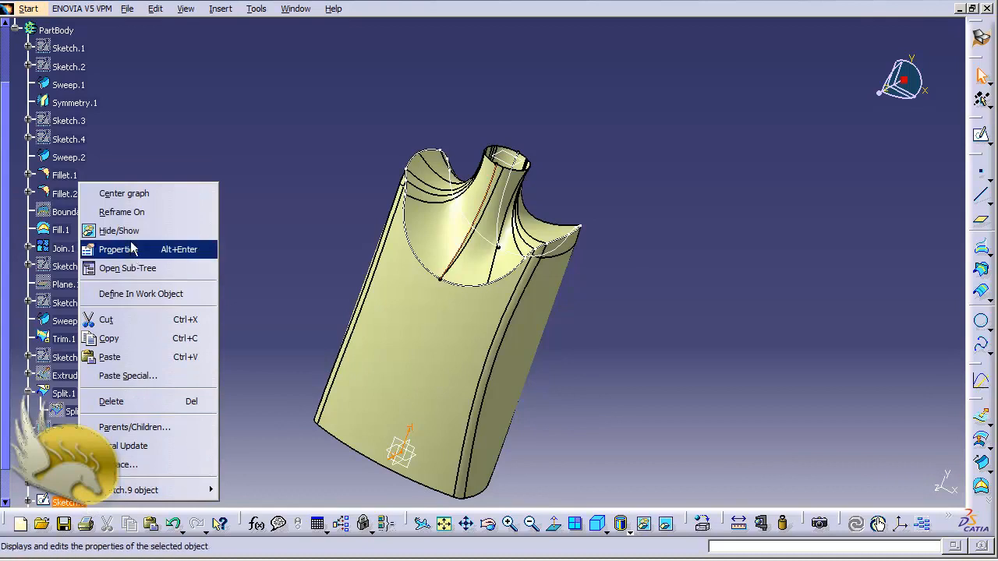
left_click(120, 230)
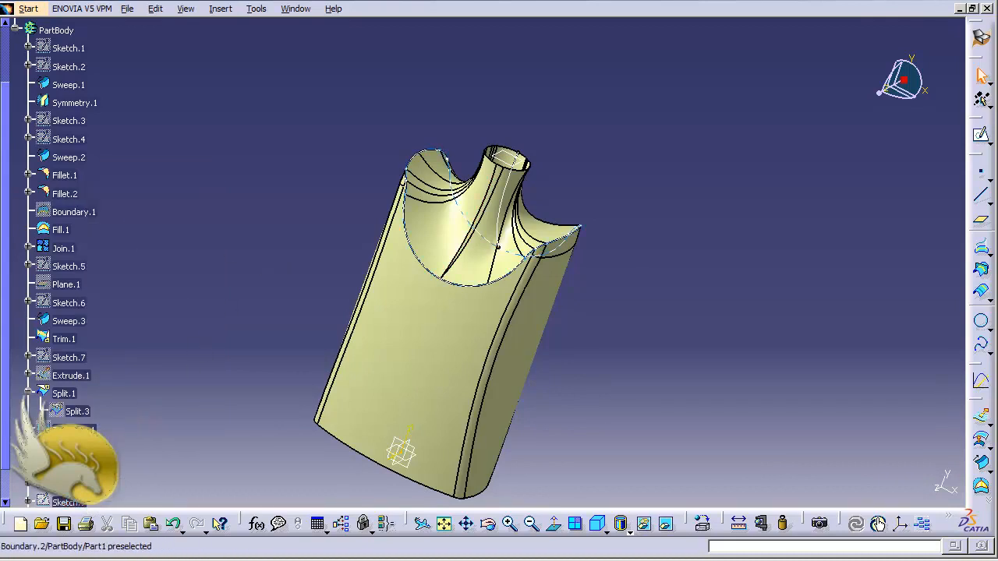
right_click(82, 430)
left_click(127, 181)
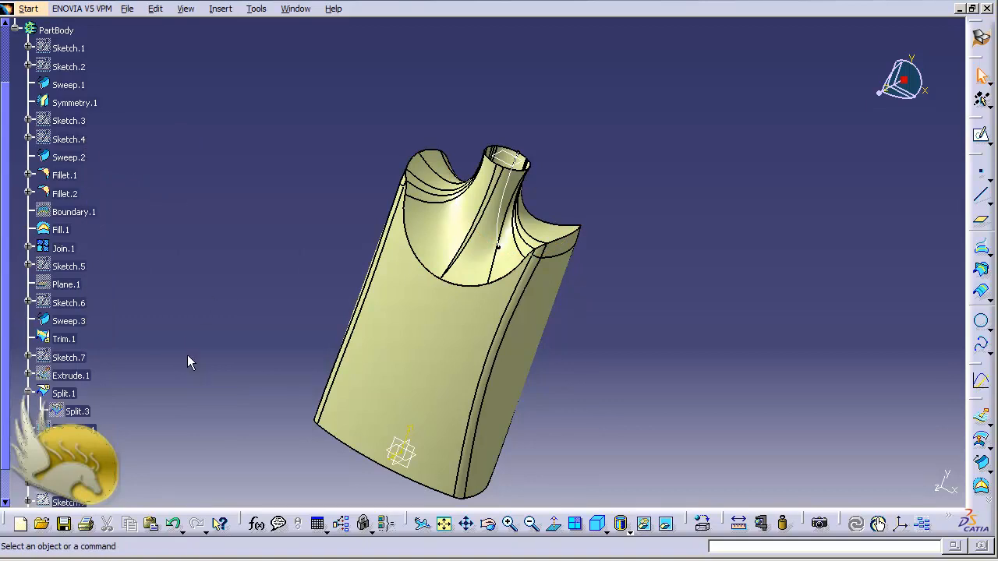
left_click_drag(7, 399, 8, 428)
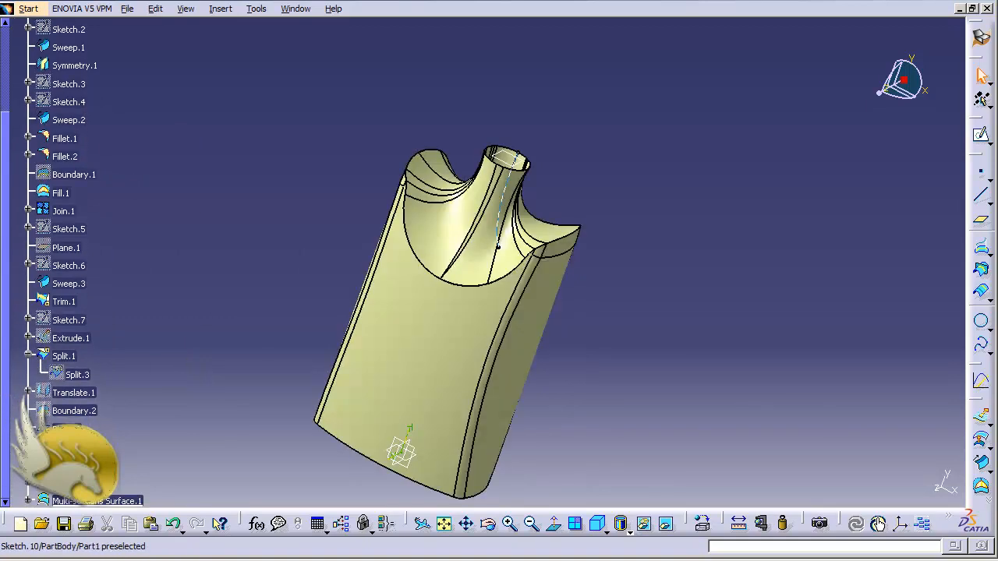
right_click(62, 163)
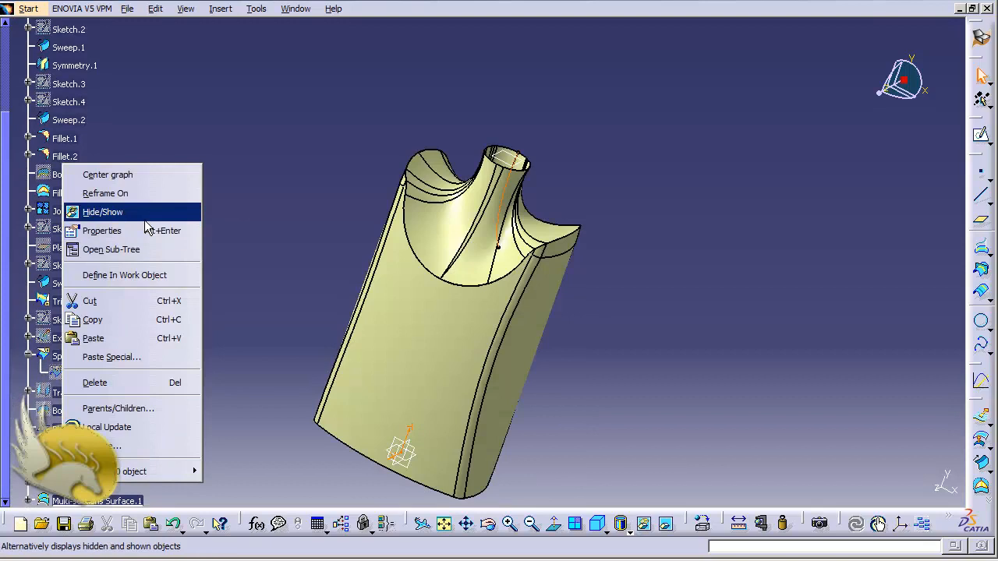
left_click(144, 218)
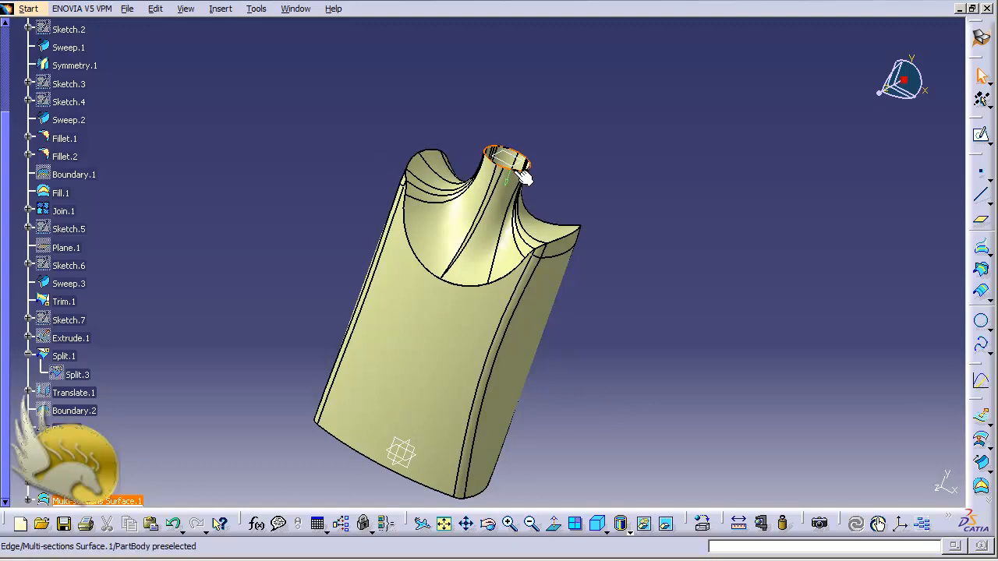
left_click(521, 173)
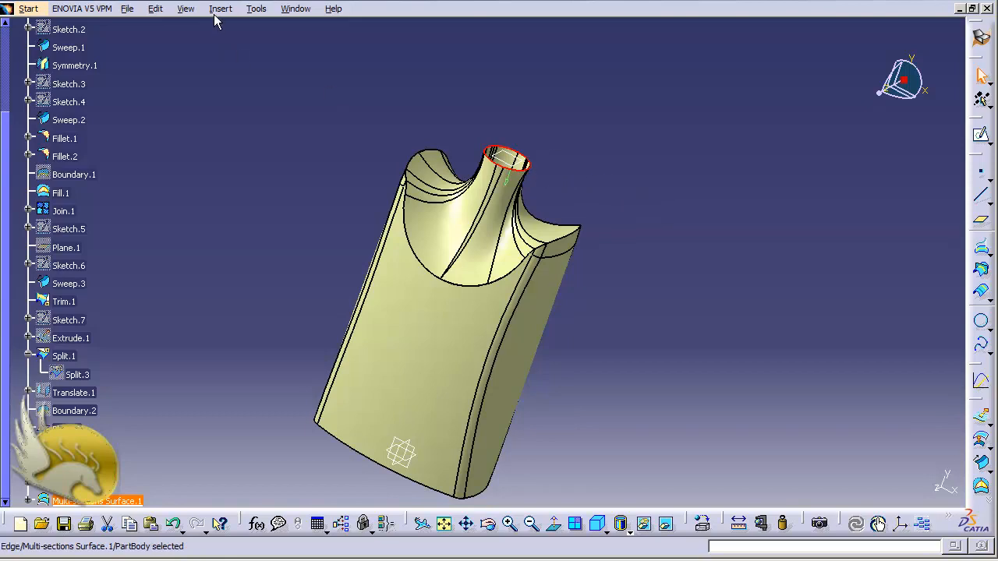
left_click(306, 132)
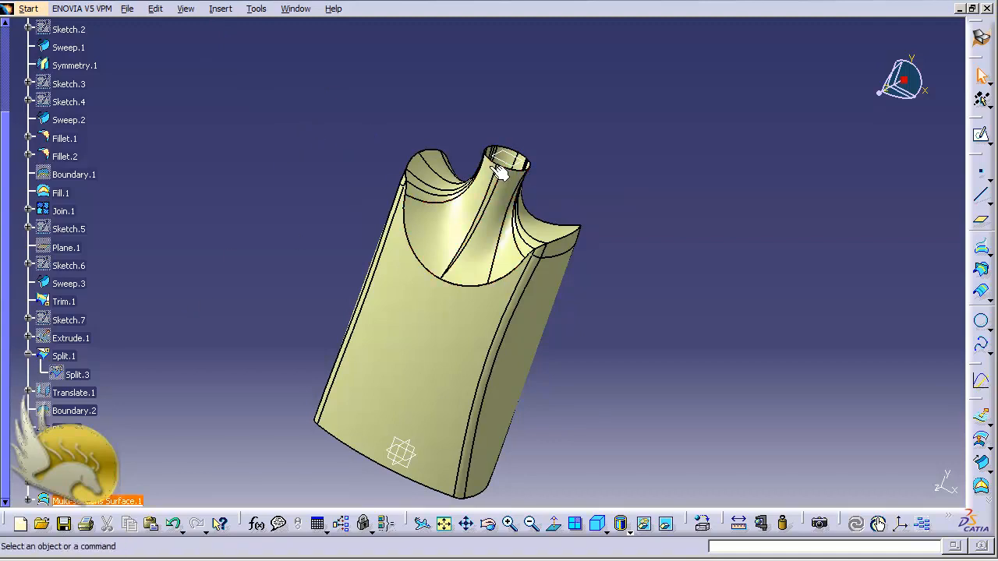
Show the neck circle Sketch.8 and use it as the profile of a new extruded surface
right_click(69, 429)
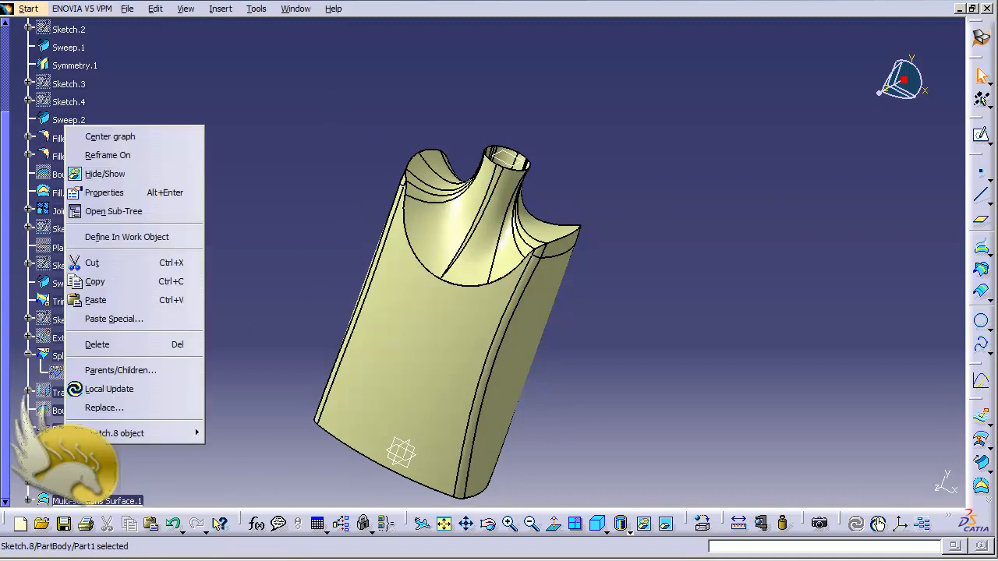
left_click(105, 173)
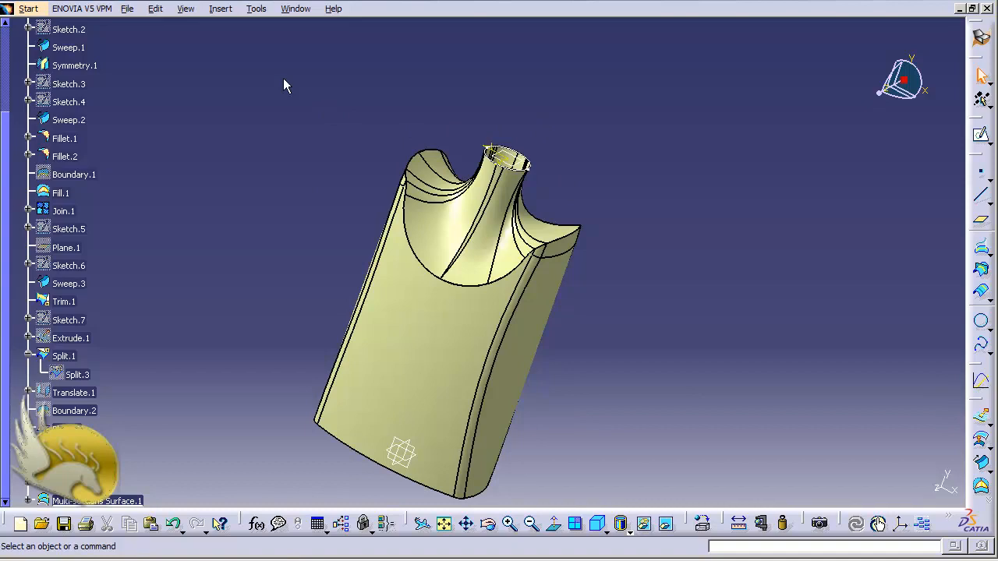
left_click(220, 8)
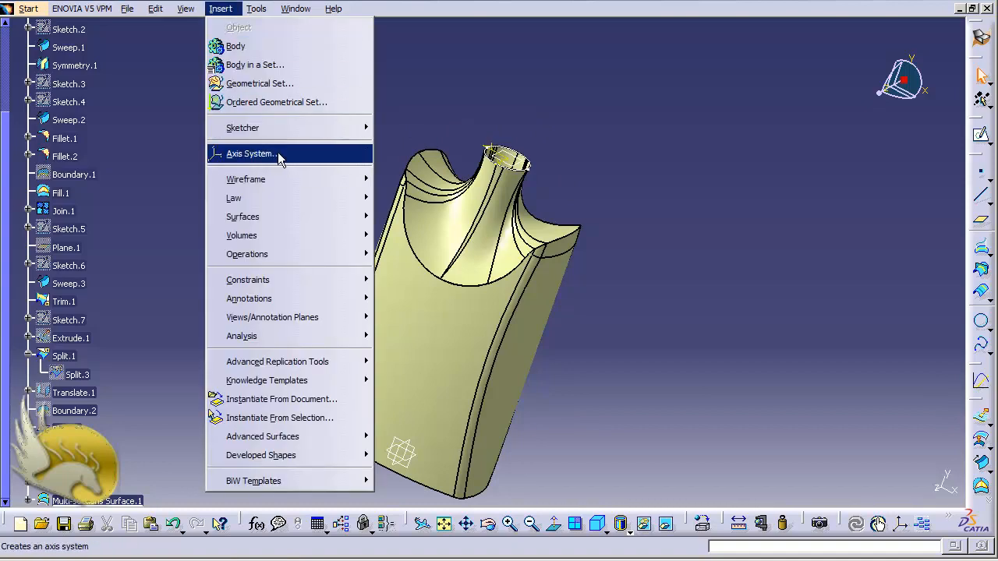
mouse_move(297, 214)
left_click(390, 217)
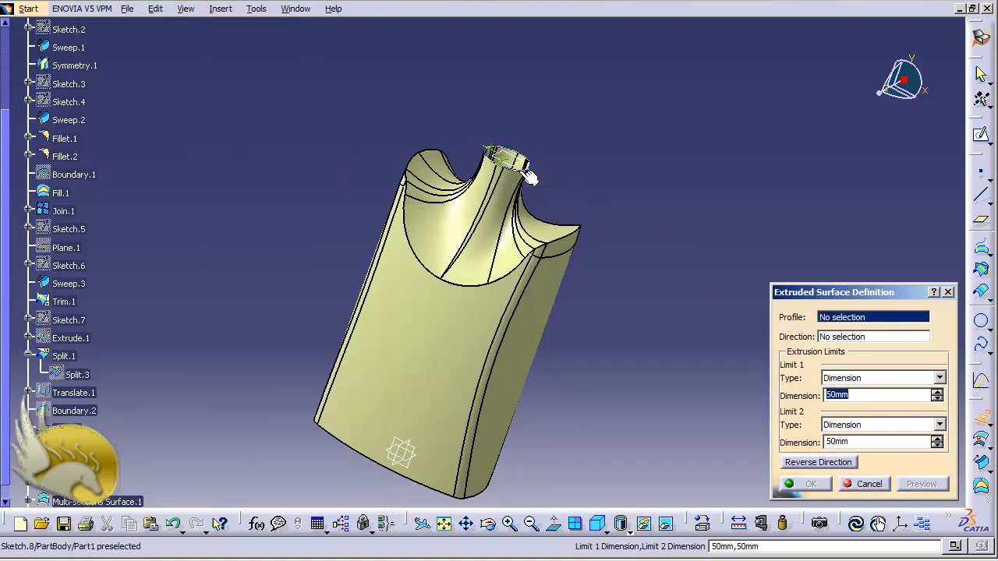
left_click(505, 160)
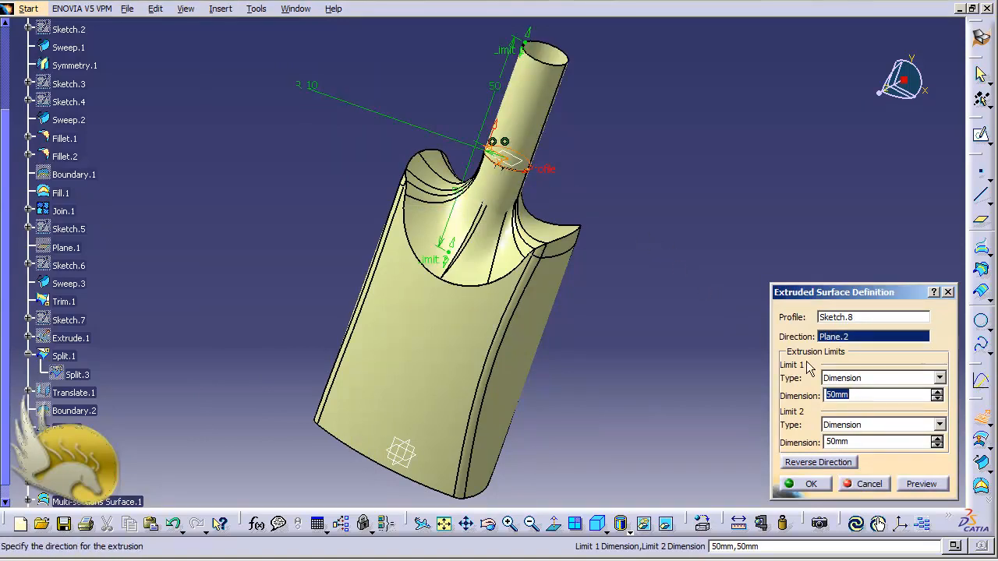
Extrude the neck circle with limits of 5 mm and 0 mm, and hide Sketch.8
type("5")
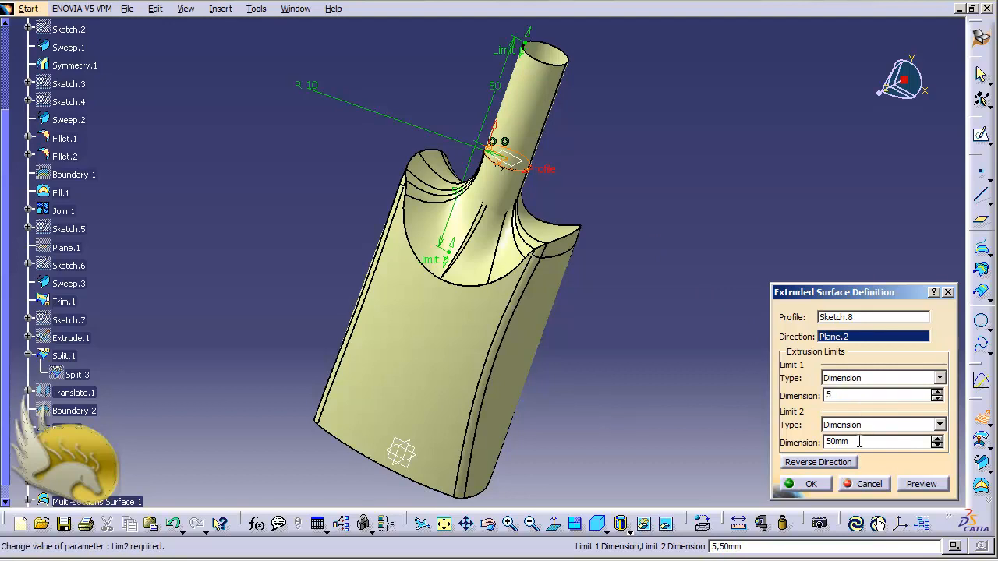
key("Tab")
type("0")
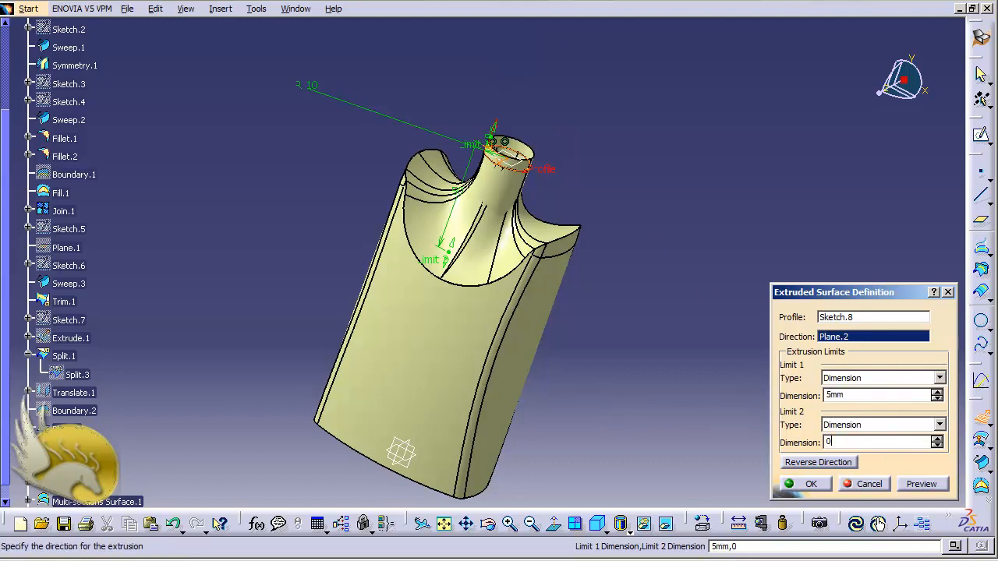
key("Tab")
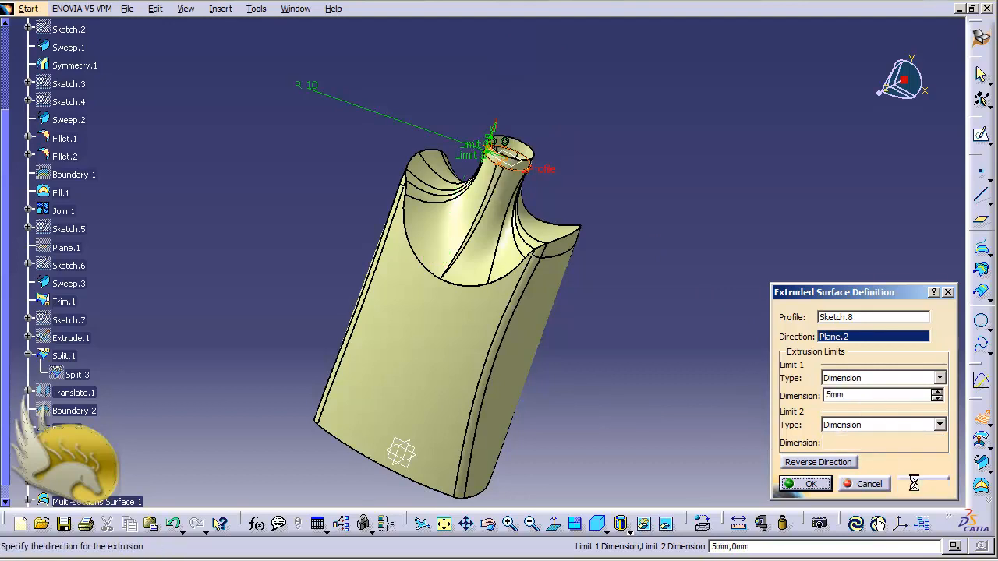
left_click(804, 484)
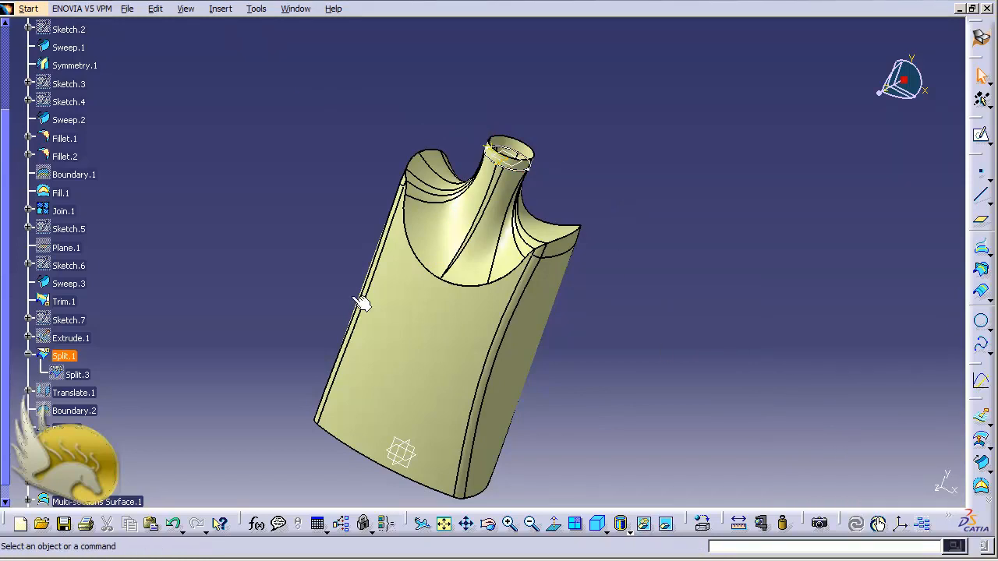
right_click(67, 447)
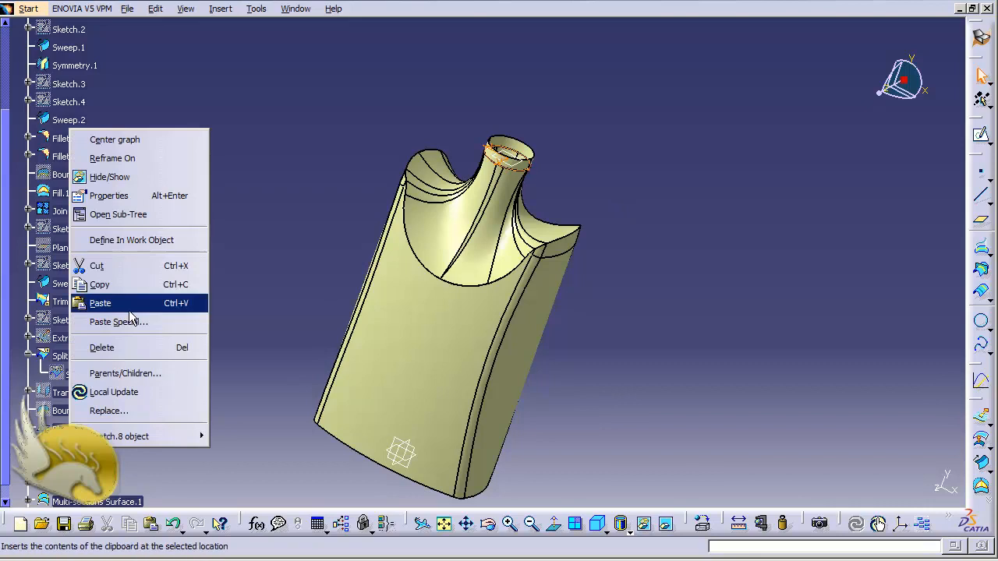
left_click(136, 192)
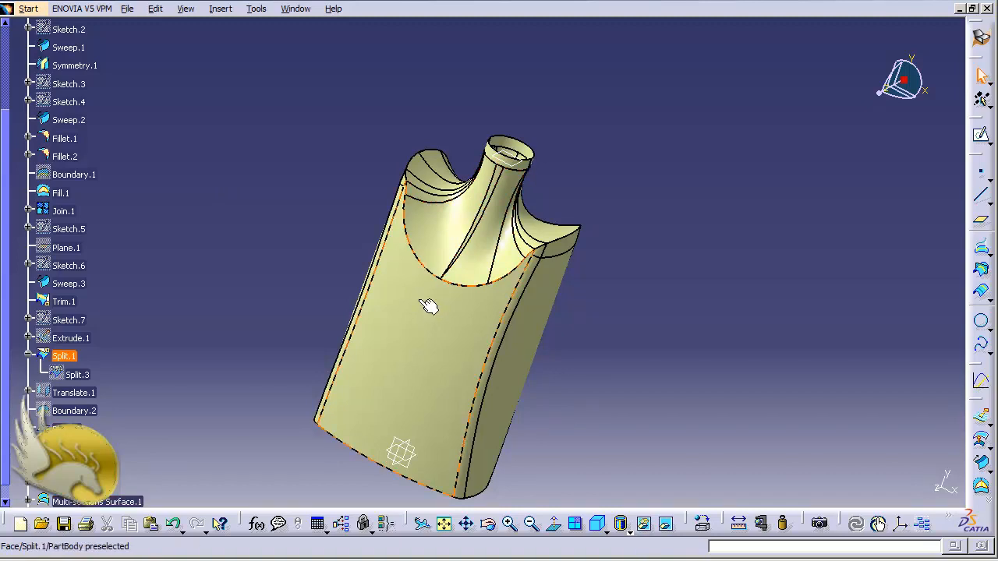
Join the extruded neck rim Extrude.2, Multi-sections Surface.1 and the bottle body Split.1 into one surface
left_click(215, 9)
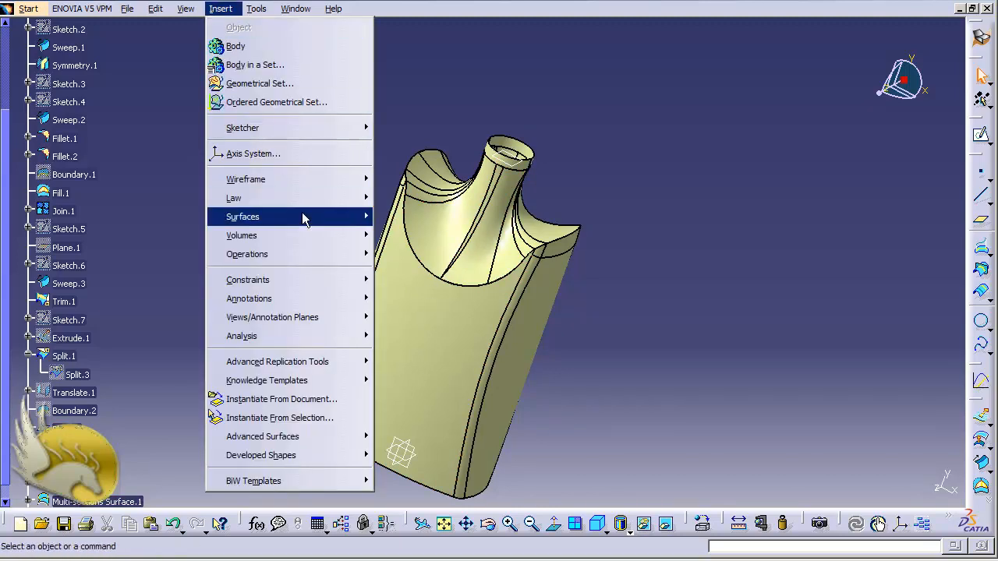
mouse_move(323, 252)
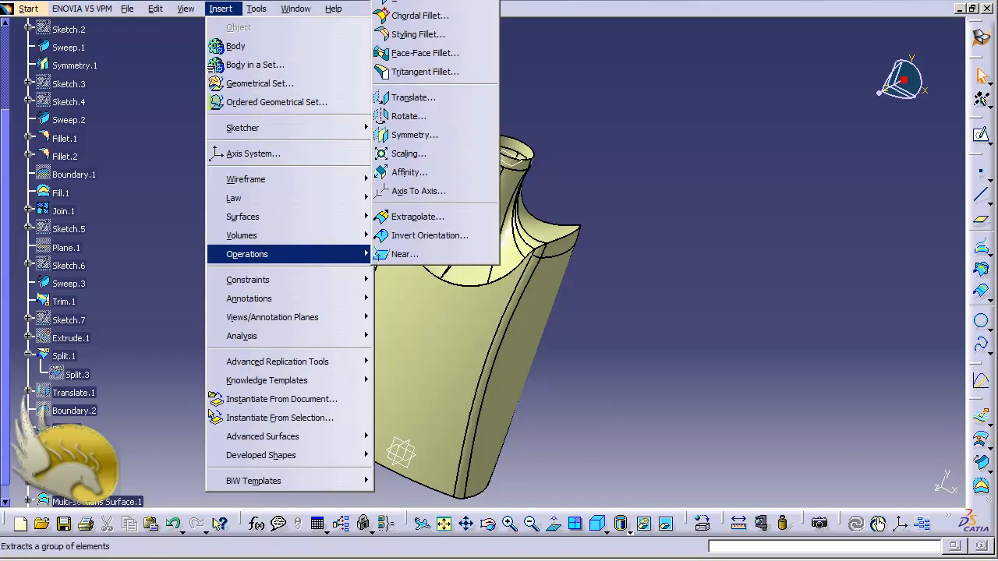
left_click(421, 0)
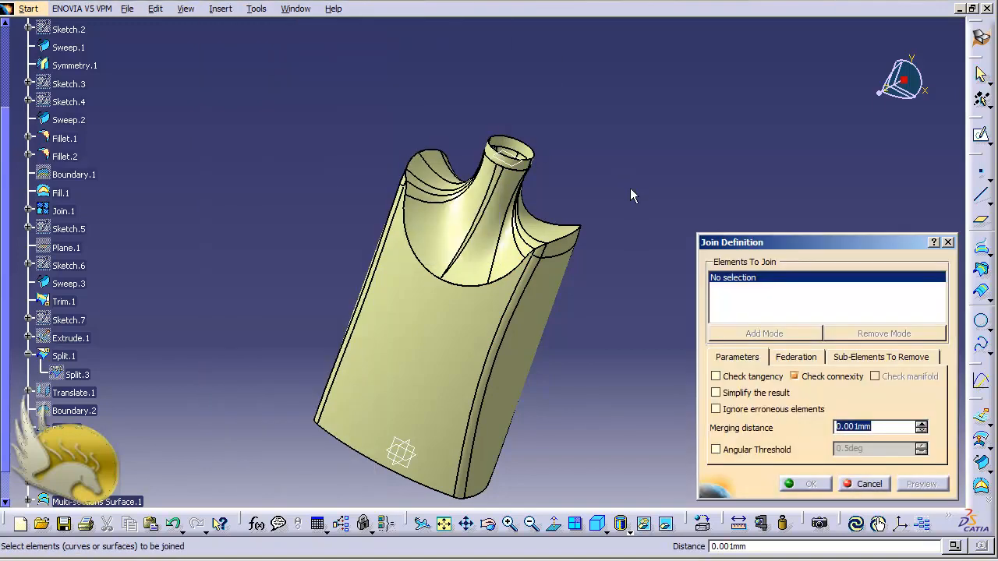
left_click(534, 166)
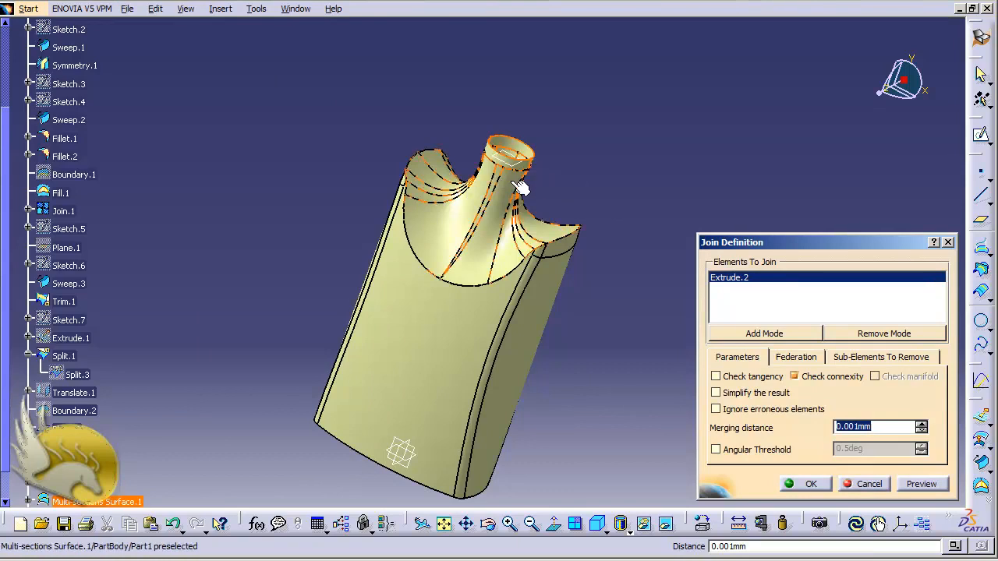
left_click(506, 183)
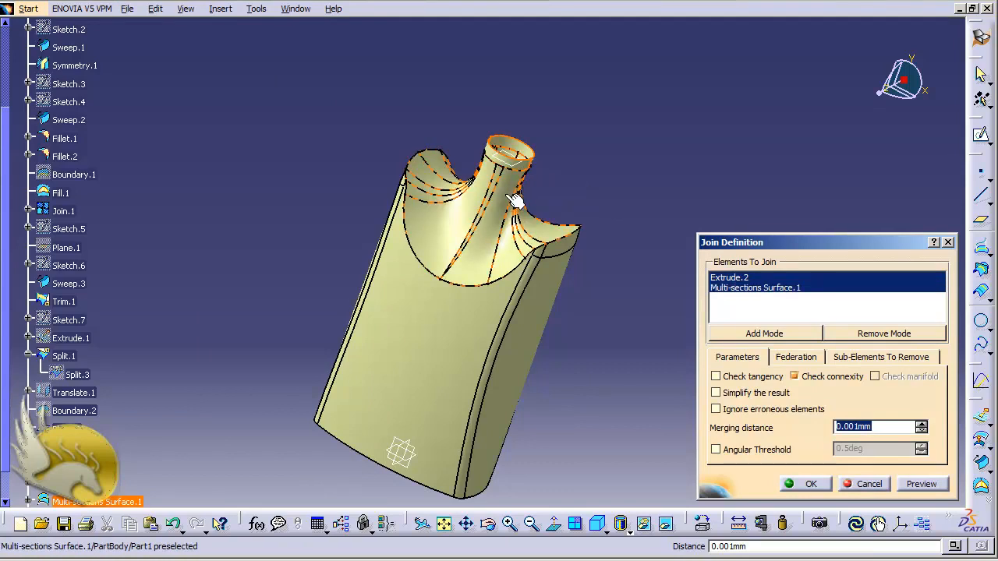
left_click(454, 311)
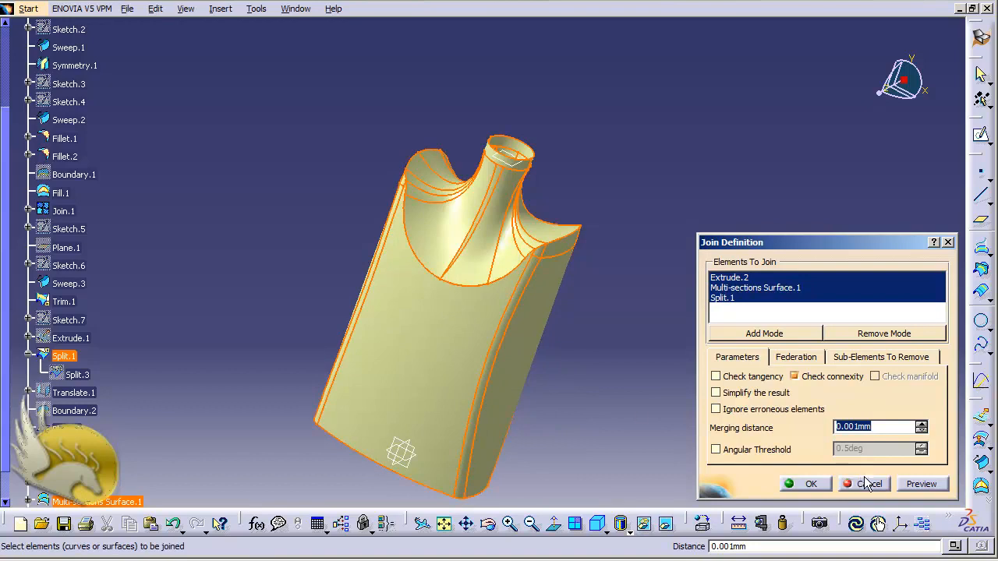
left_click(823, 484)
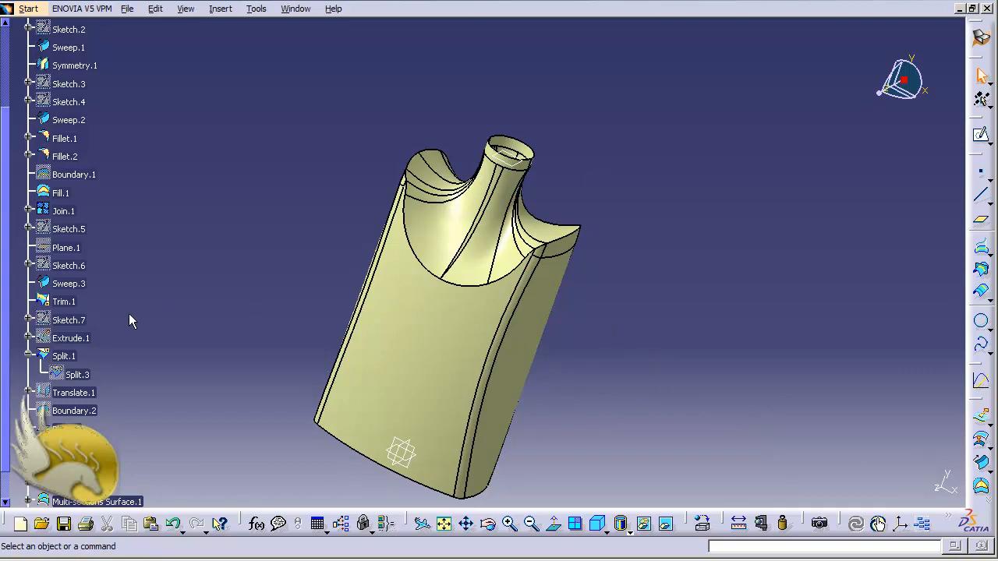
Show the translated cap surface Translate.1 and set its translation distance to 50 mm
right_click(81, 396)
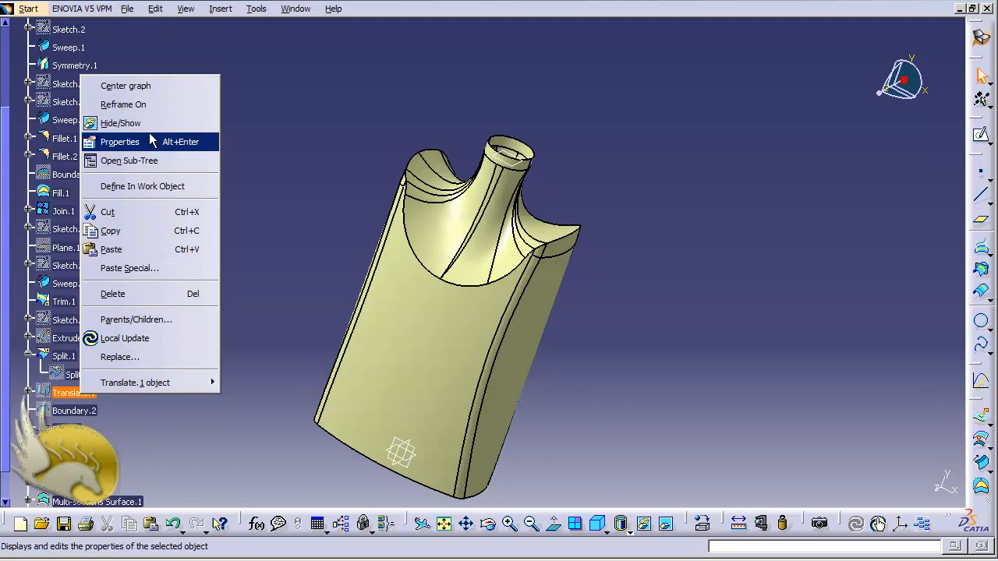
left_click(120, 123)
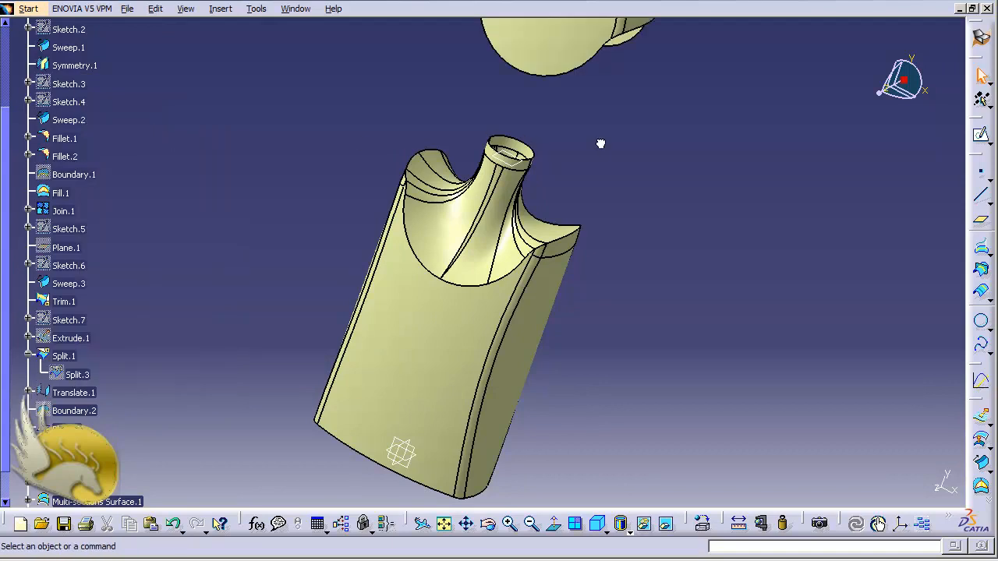
double_click(86, 393)
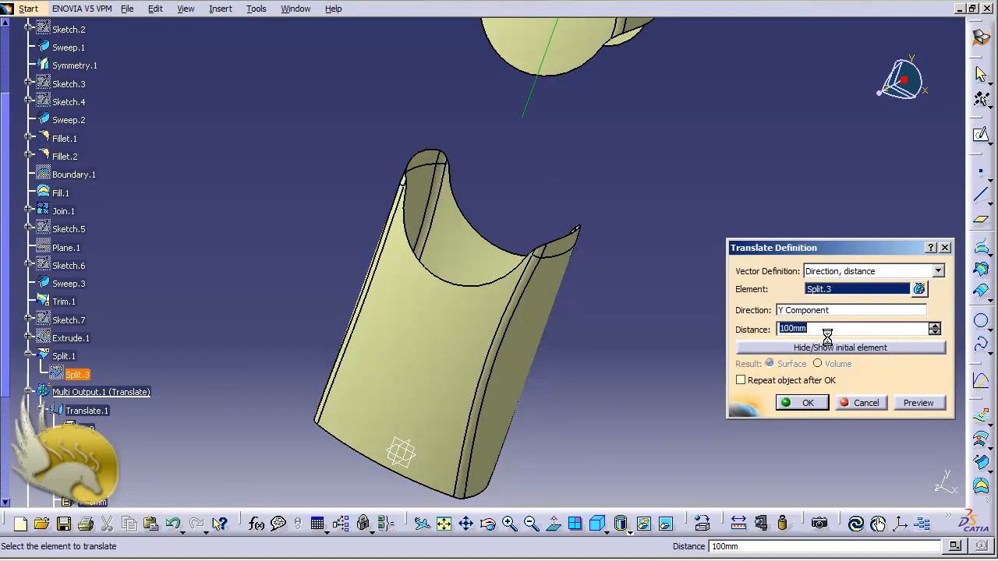
type("50")
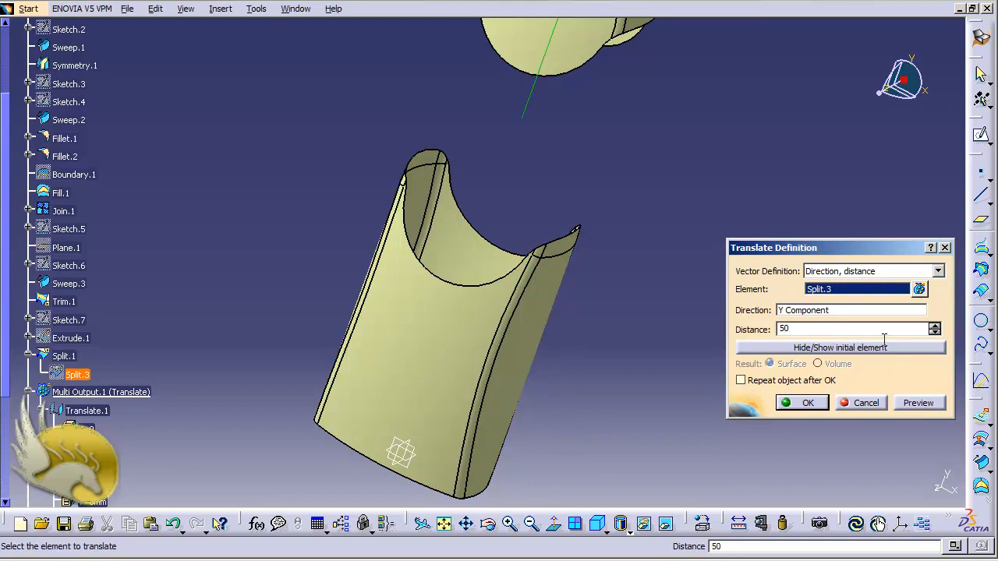
left_click(918, 403)
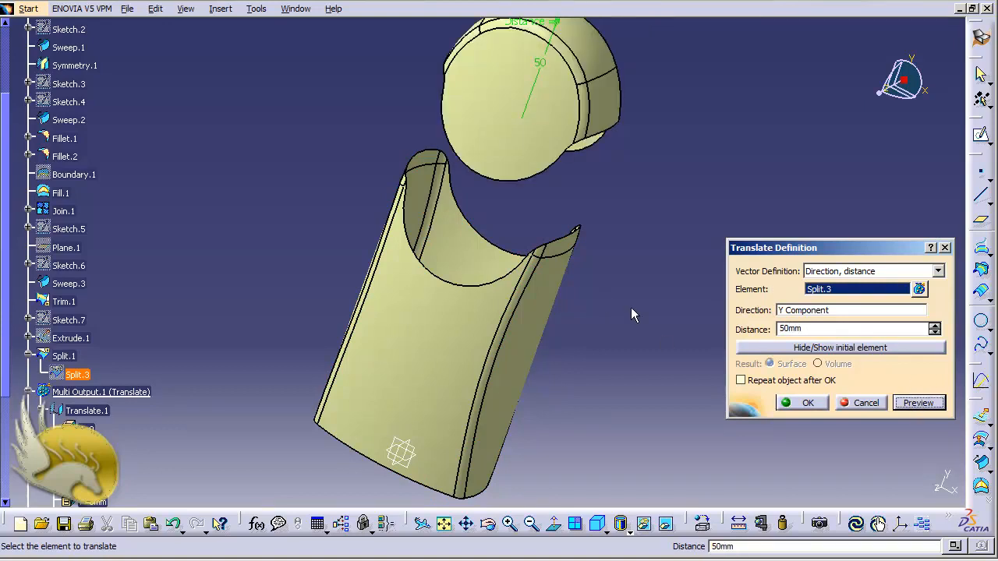
left_click(804, 404)
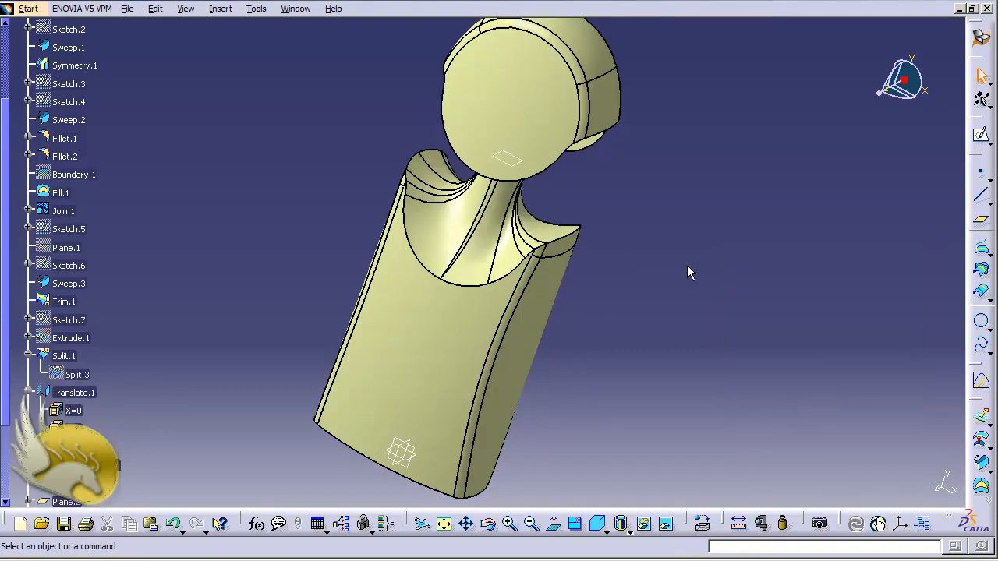
middle_click_drag(687, 268, 686, 269)
middle_click_drag(687, 268, 687, 268)
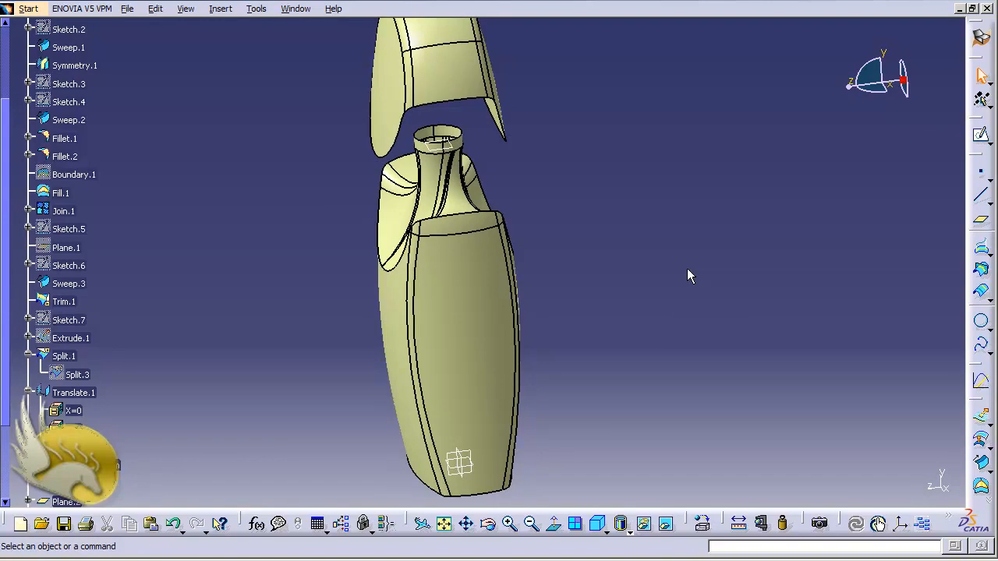